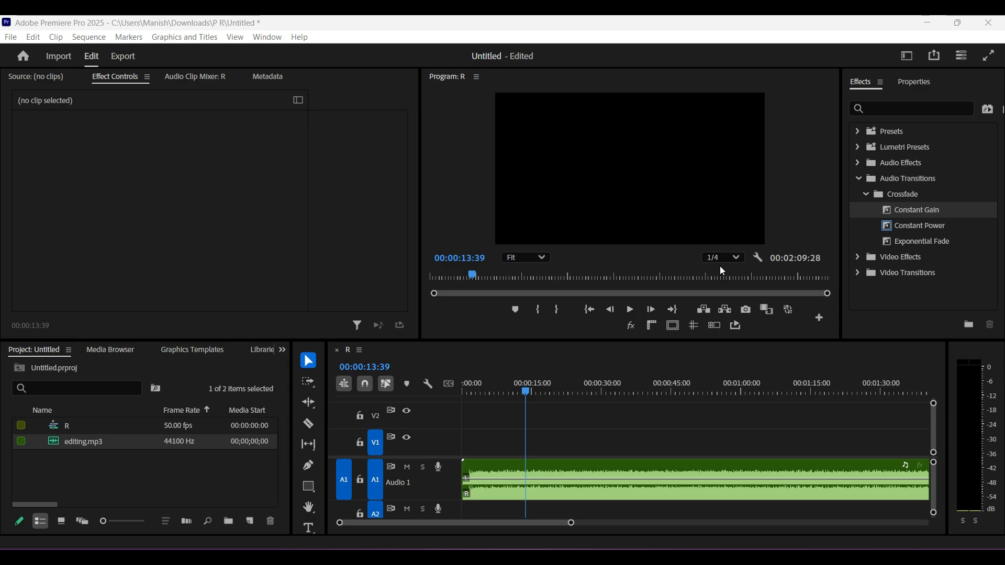
Collapse the Audio Transitions folder and delete editing.mp3 and sequence R from the project
left_click(858, 178)
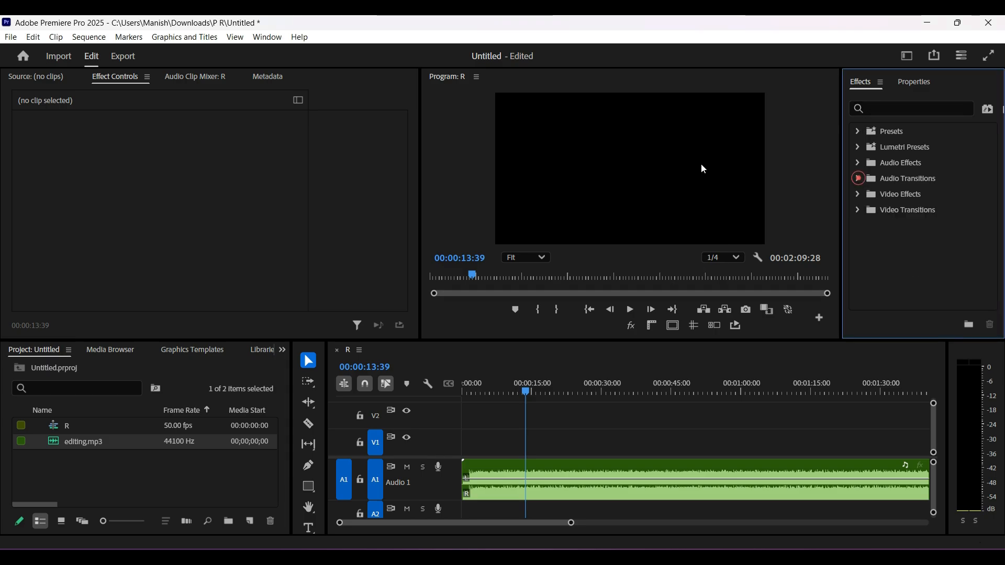
left_click(143, 475)
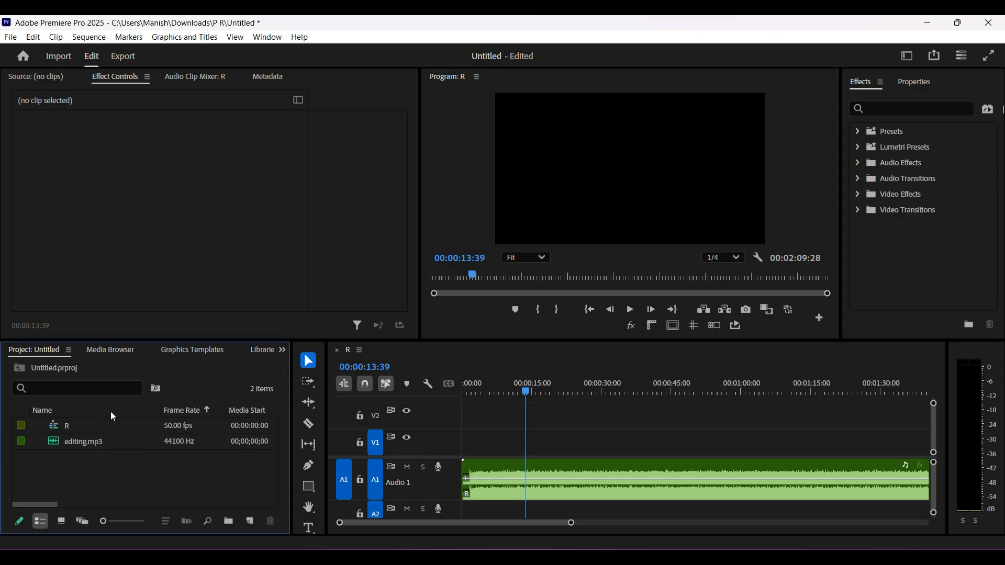
left_click(114, 445)
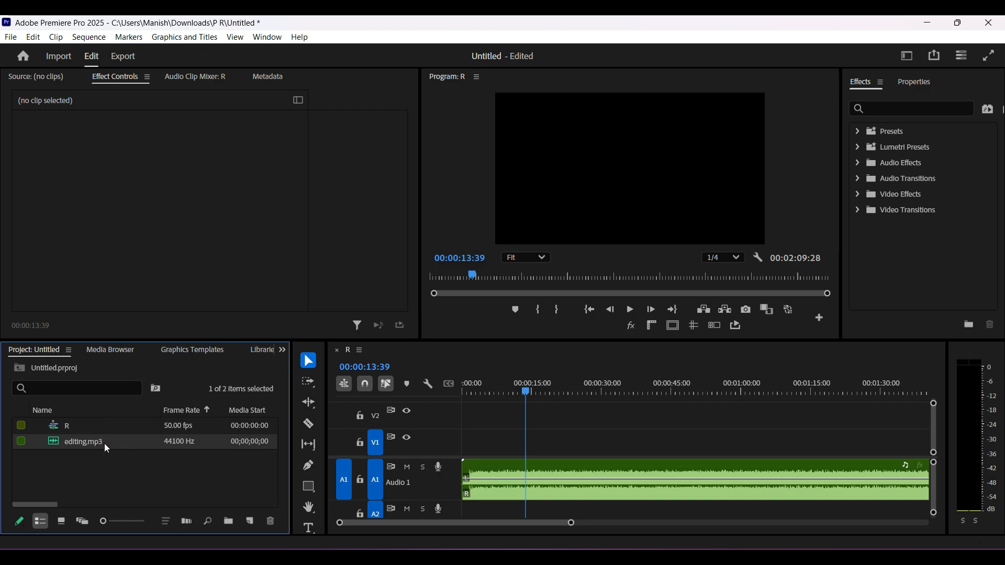
key("Delete")
left_click(578, 338)
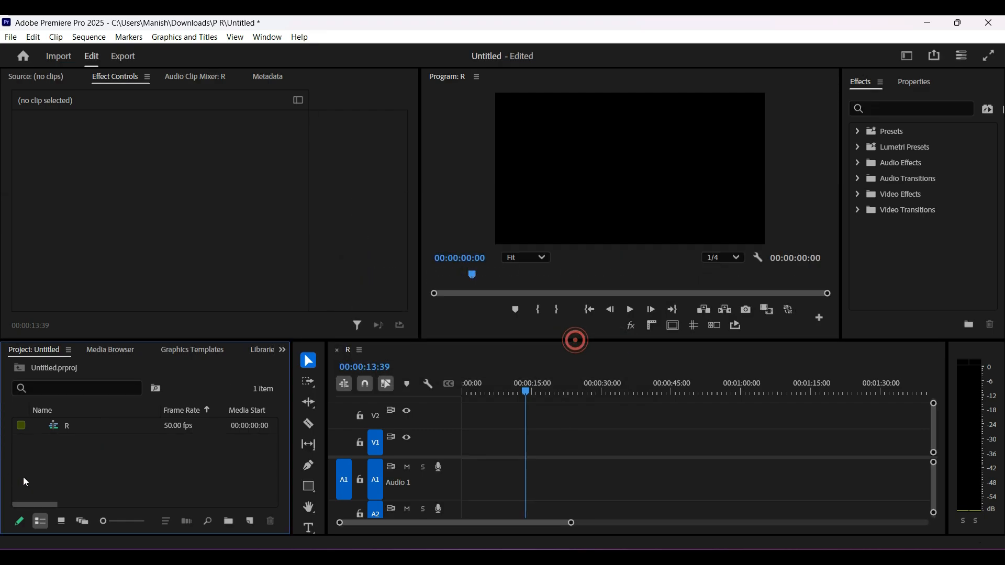
left_click(99, 426)
key("Delete")
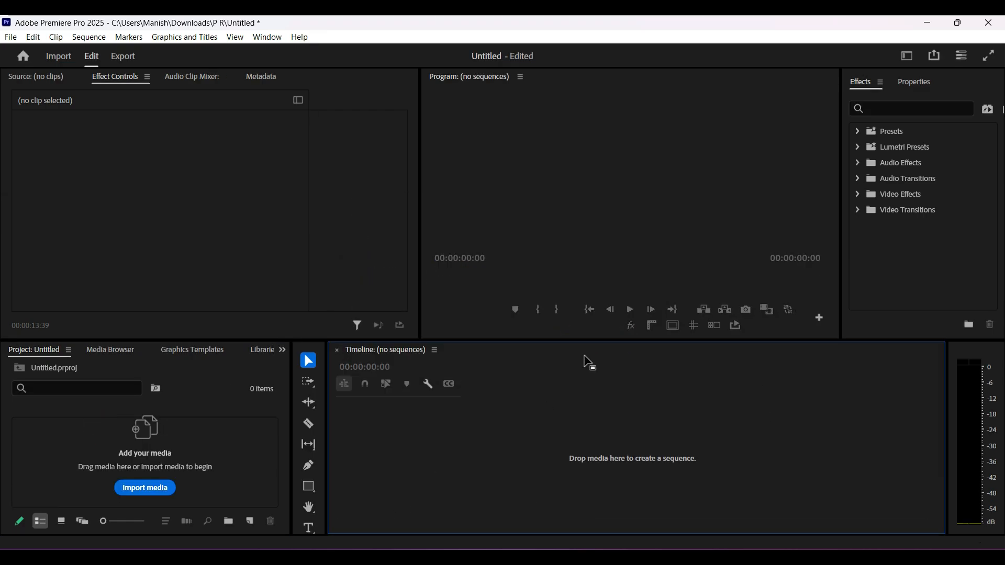
Import the video A from the Filmora folder in Downloads into the project
left_click(152, 486)
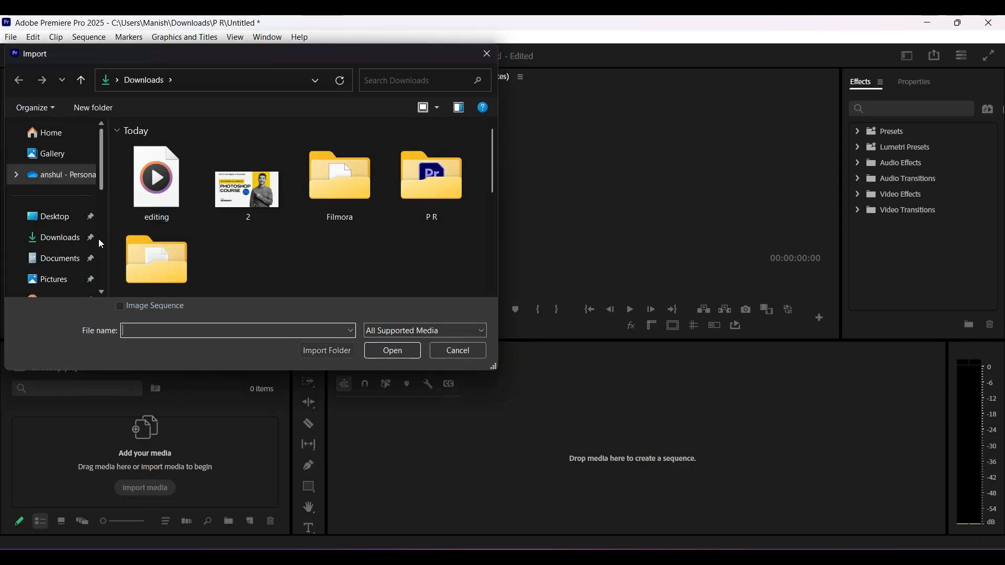
double_click(350, 187)
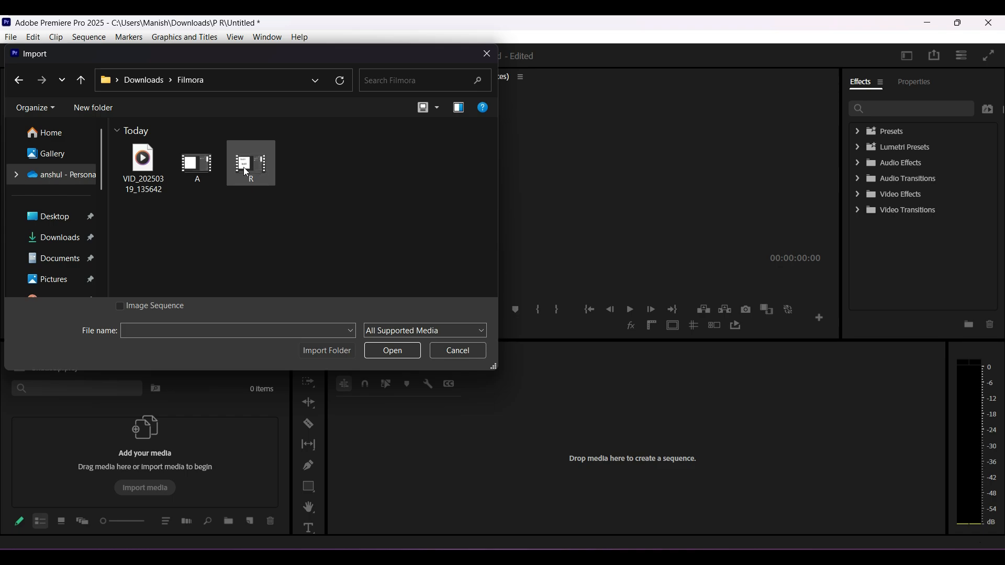
left_click(199, 172)
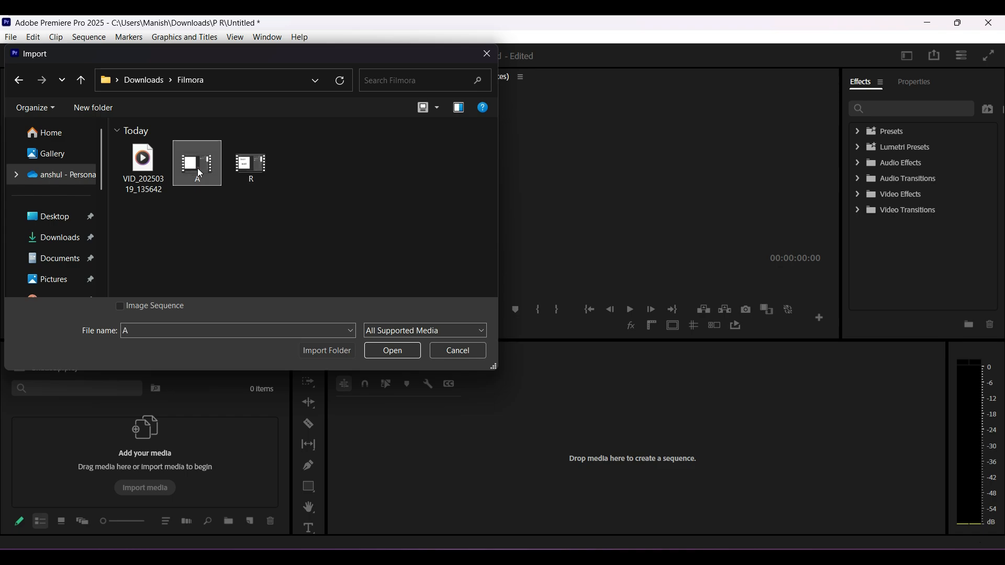
left_click(391, 350)
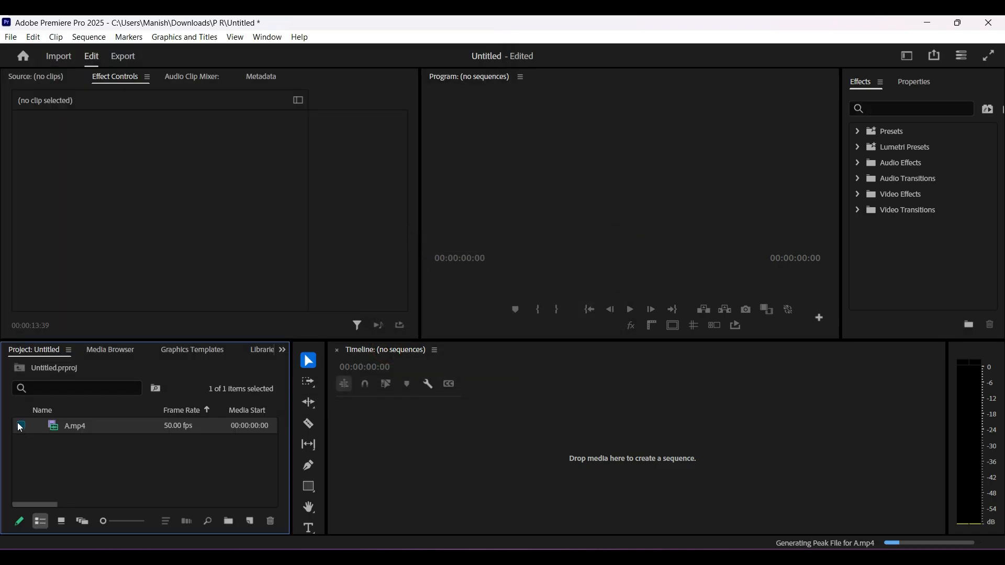
Create a new sequence by placing A.mp4 in the empty timeline, and leave the clip deselected
left_click_drag(22, 426, 535, 460)
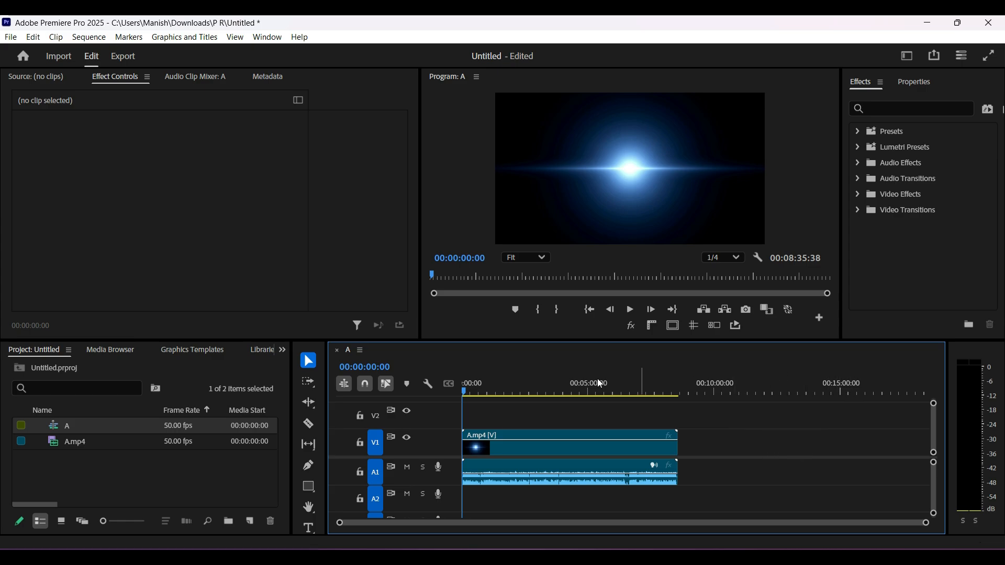
left_click(534, 445)
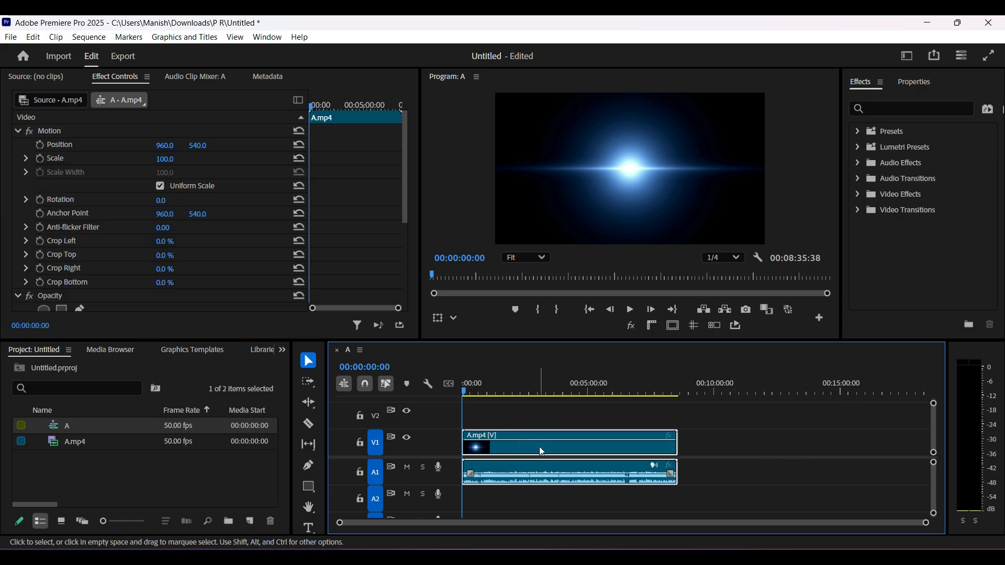
left_click(742, 457)
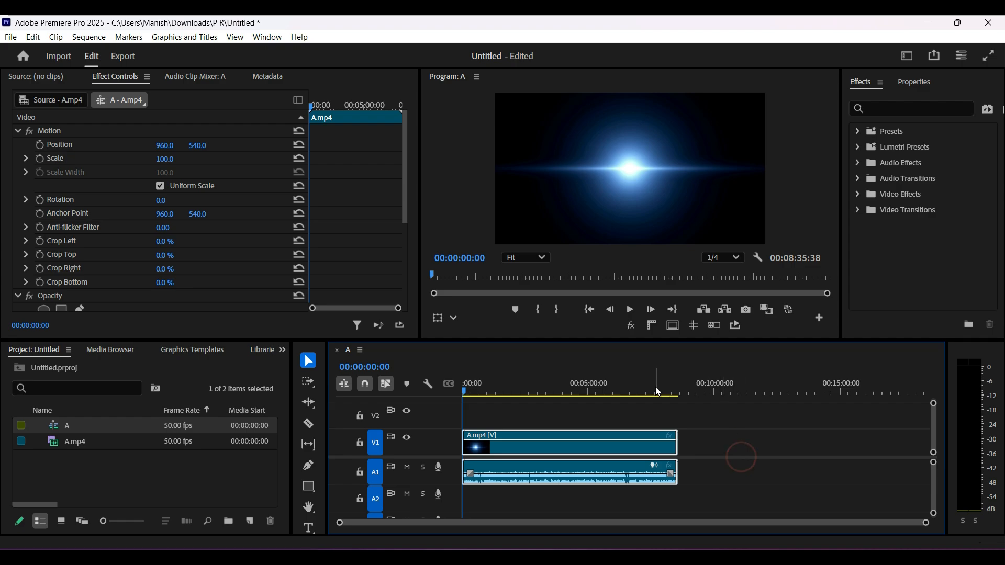
left_click(616, 418)
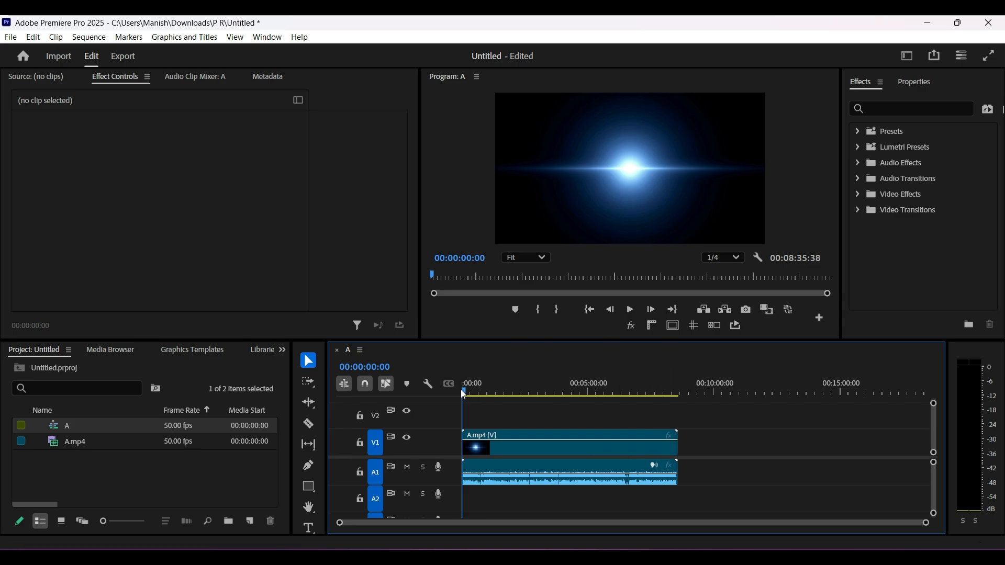
Add a sequence marker with the playhead at 00:02:44:48
left_click(465, 393)
left_click_drag(463, 388, 532, 392)
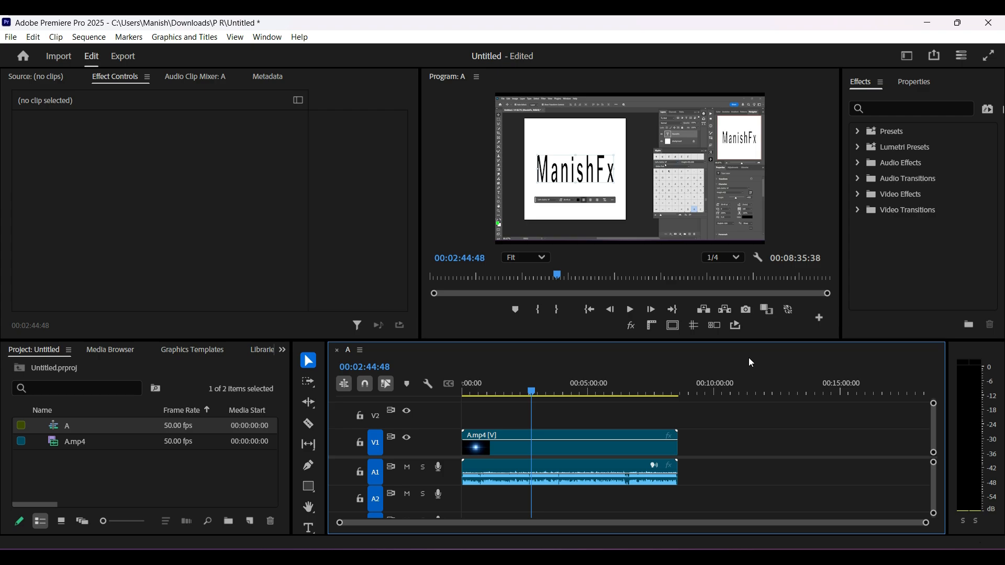
key("m")
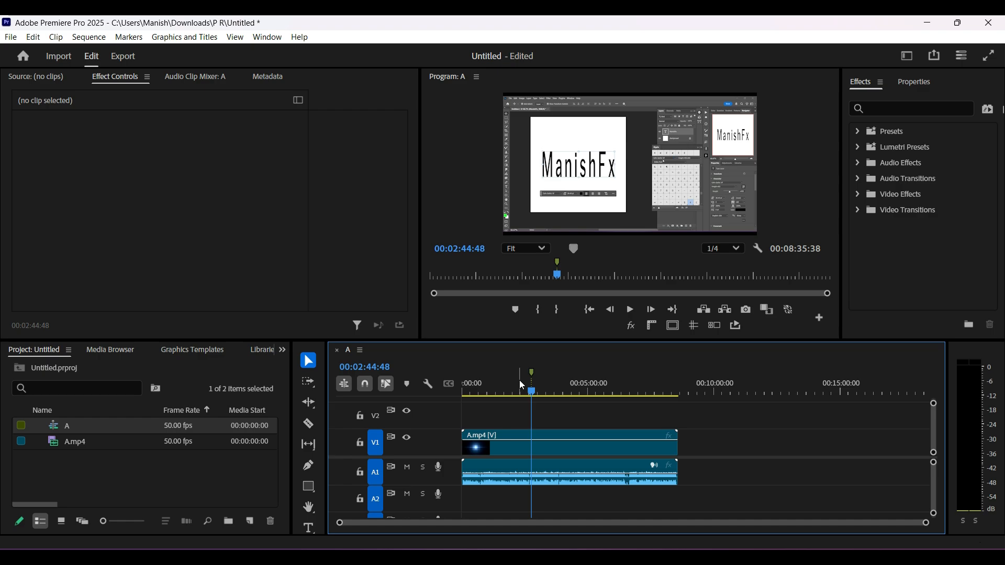
Open the settings of the marker at 00:02:44:48 and enter the comment "Sound"
key("m")
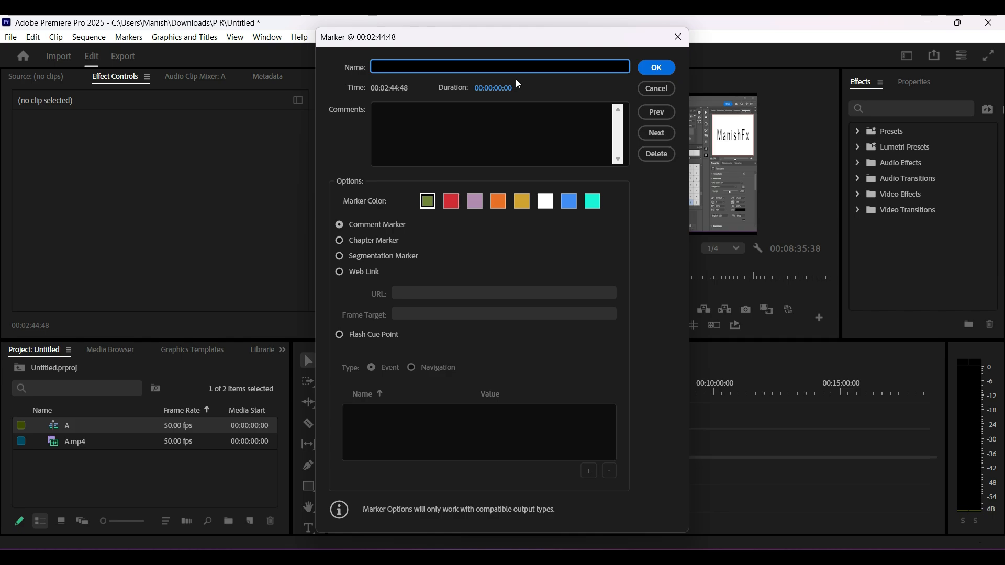
left_click(402, 118)
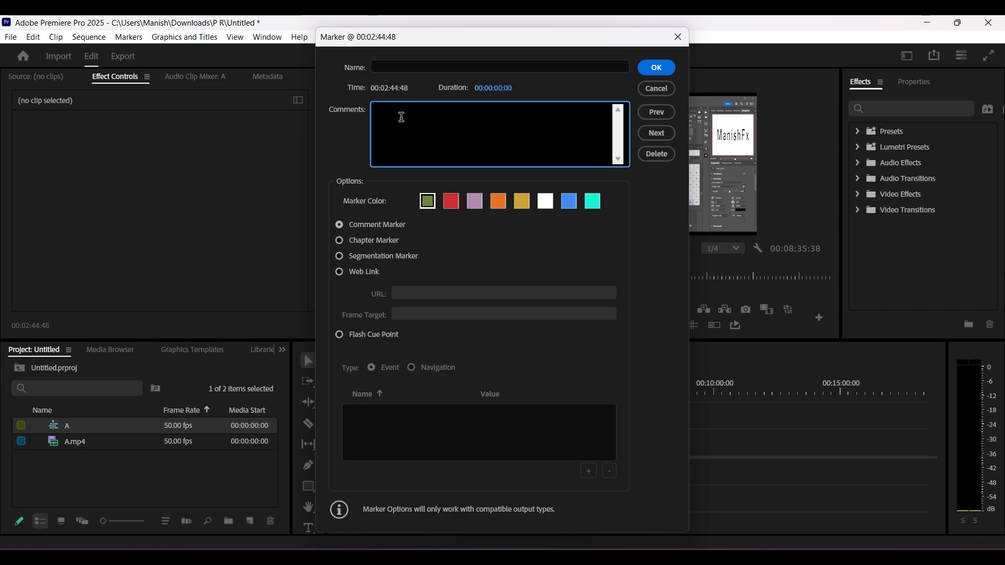
type("Sound")
Try the red marker color and the Web Link and Chapter Marker types for the marker
left_click(451, 206)
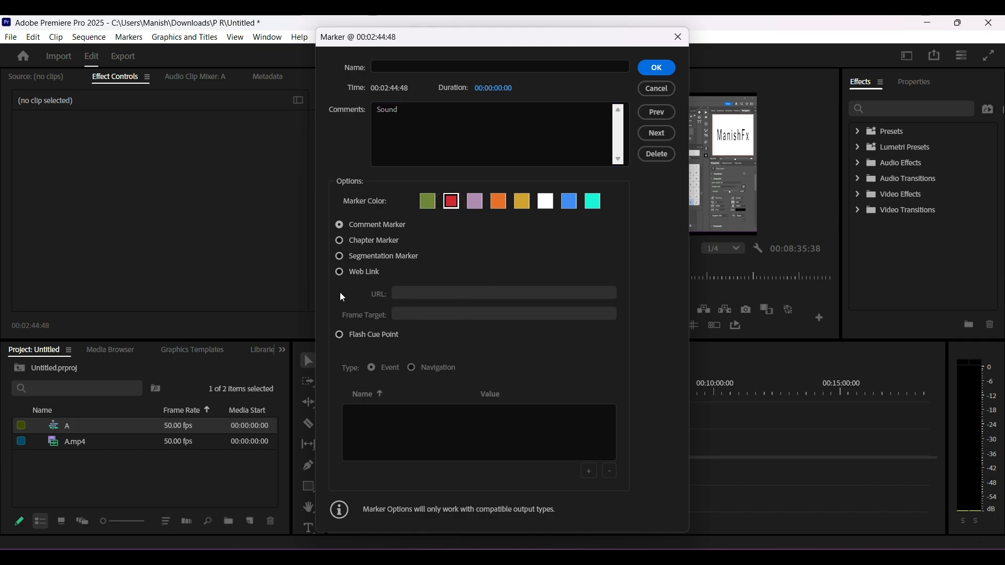
left_click(341, 274)
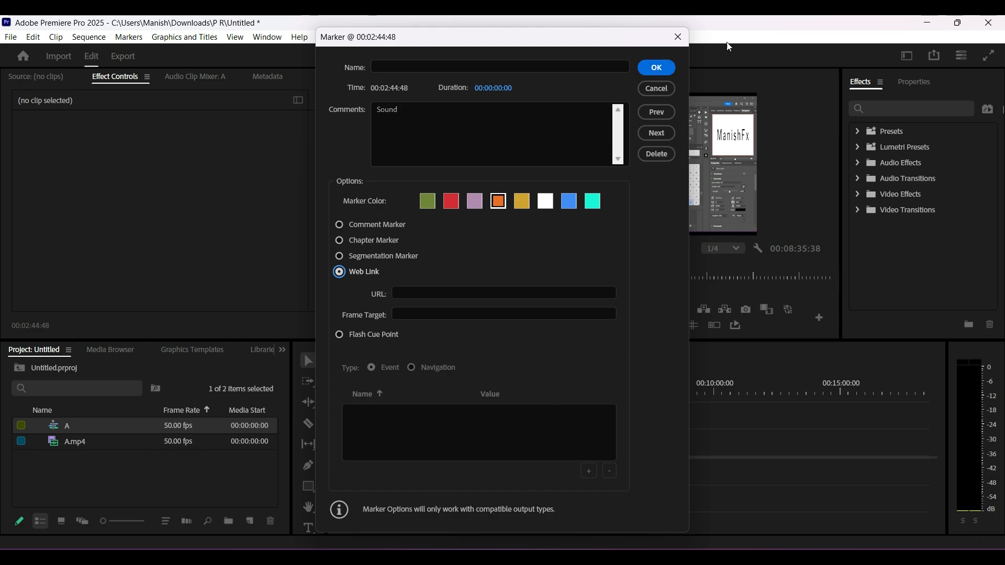
left_click(339, 225)
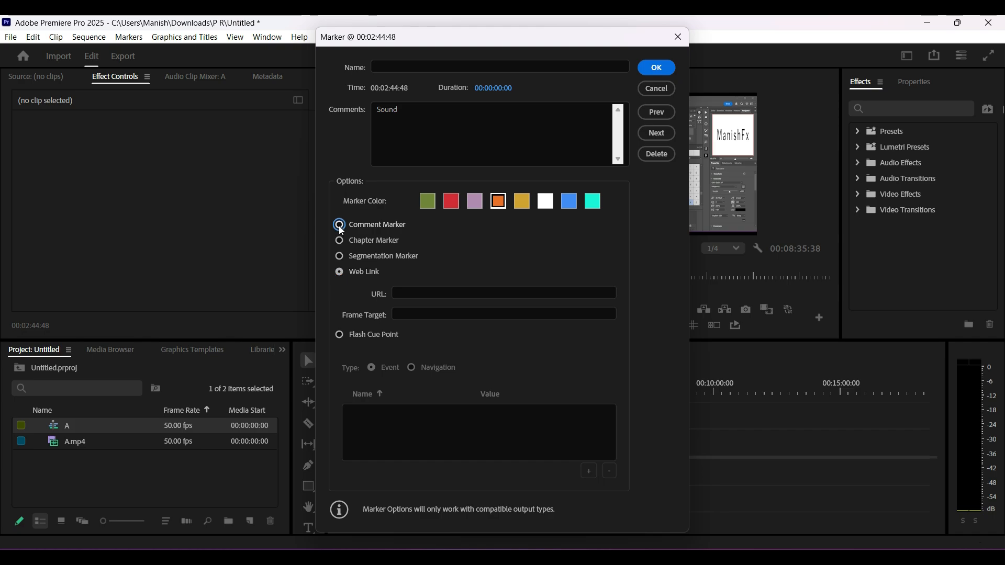
left_click(339, 240)
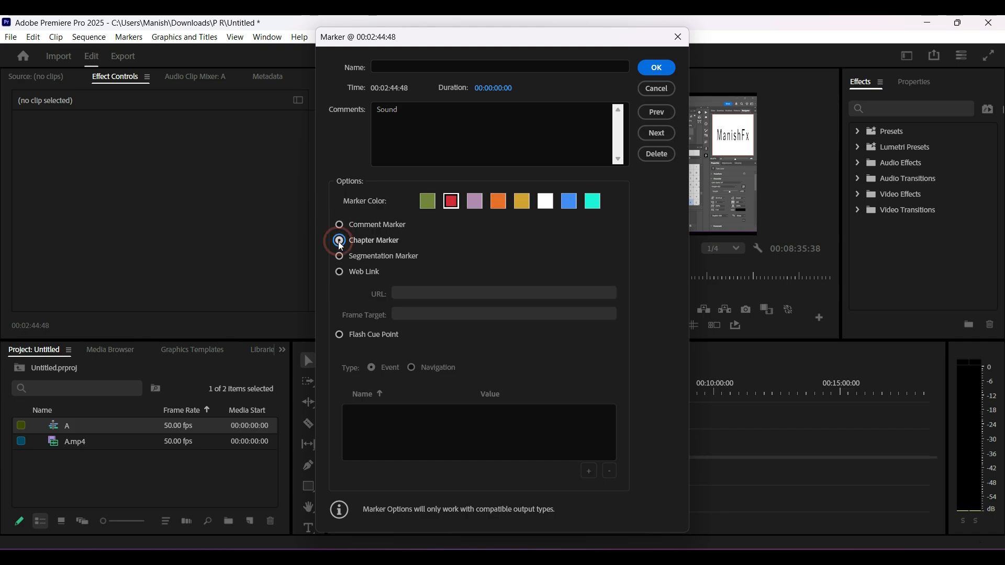
Set the marker type to Comment Marker and apply the marker settings
left_click(339, 226)
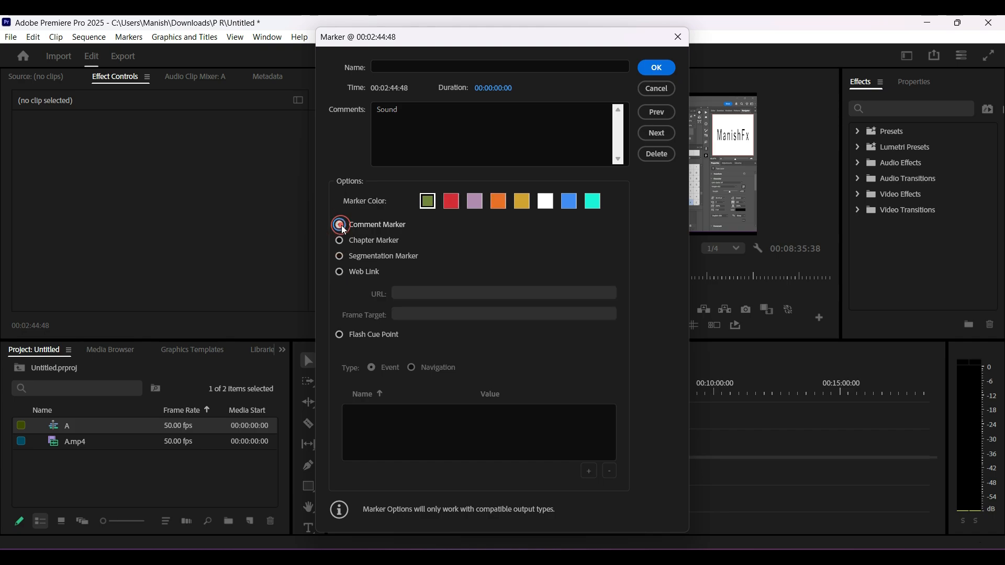
left_click(657, 74)
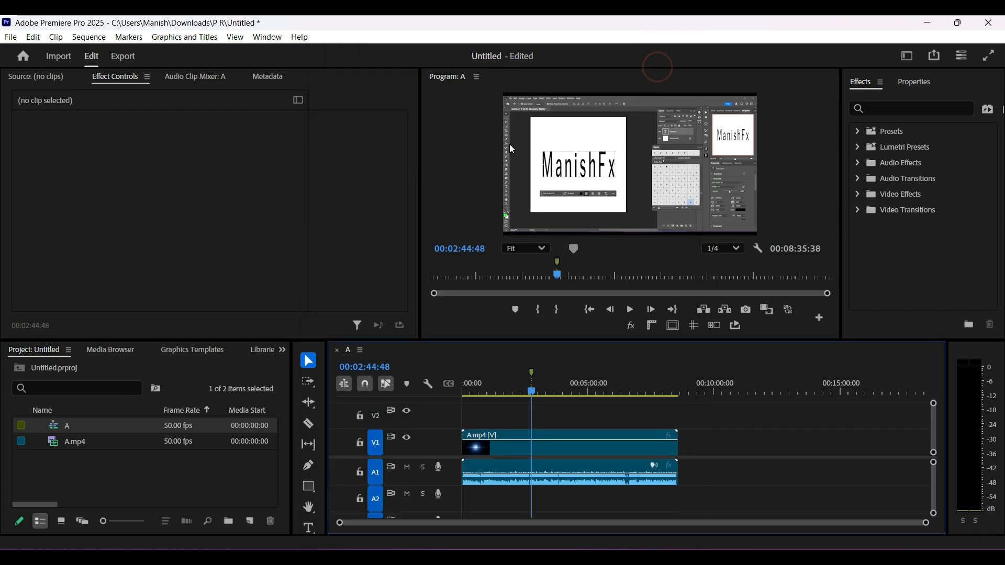
Try stretching the Sound marker into a range ending at about 00:04:30:38, and collapse it back to a point
mouse_move(532, 392)
left_mouse_down()
mouse_move(513, 392)
mouse_move(531, 391)
left_mouse_up()
left_click_drag(532, 370, 576, 371)
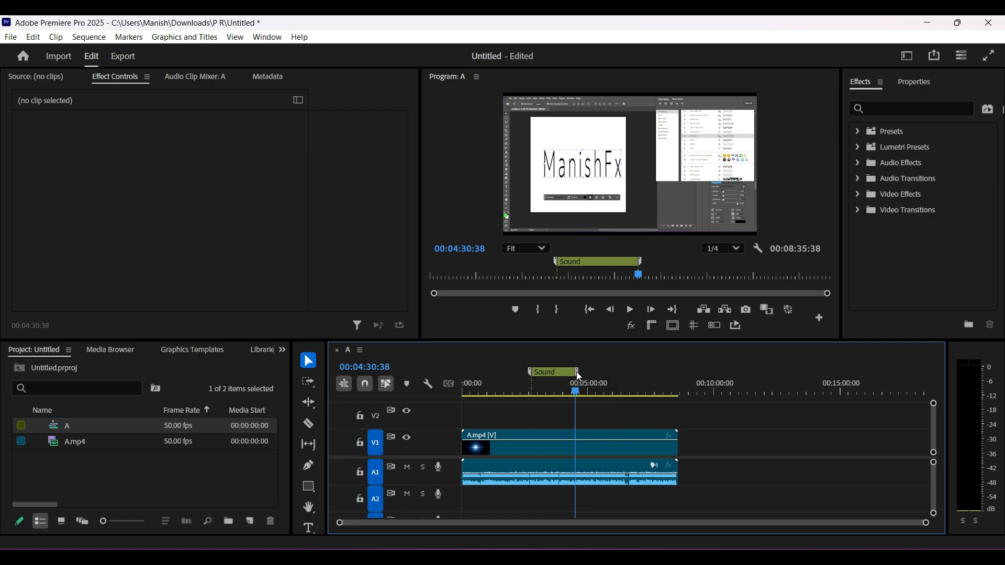
left_click_drag(576, 372, 532, 372)
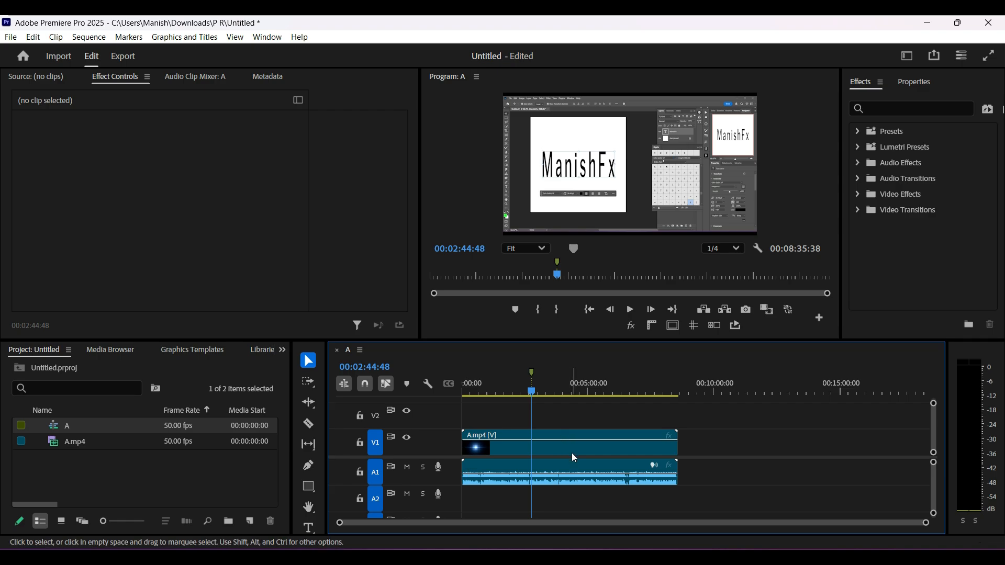
Move the Sound marker to about 00:03:22:14 and clear all markers from the sequence
left_click_drag(532, 372, 548, 371)
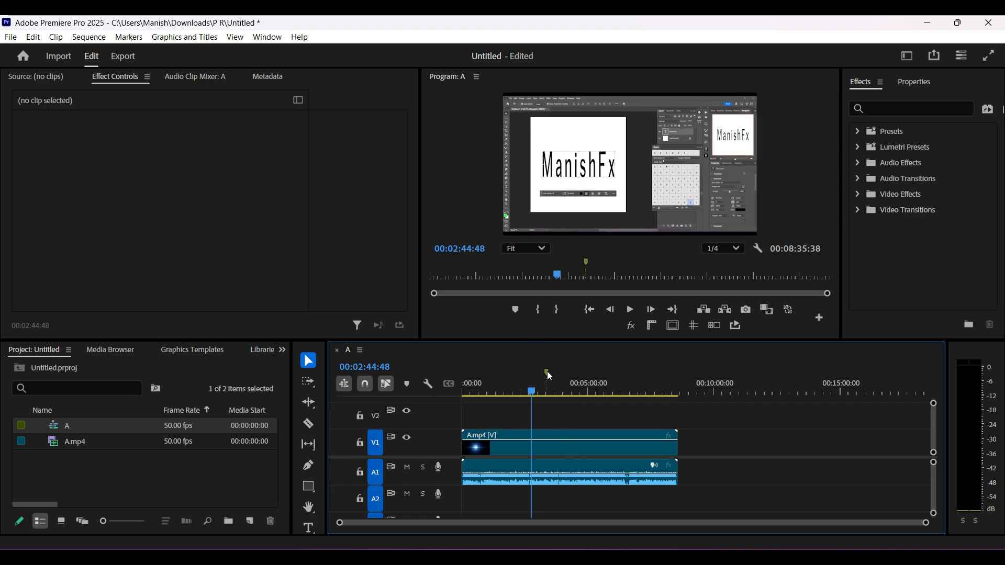
left_click(548, 372)
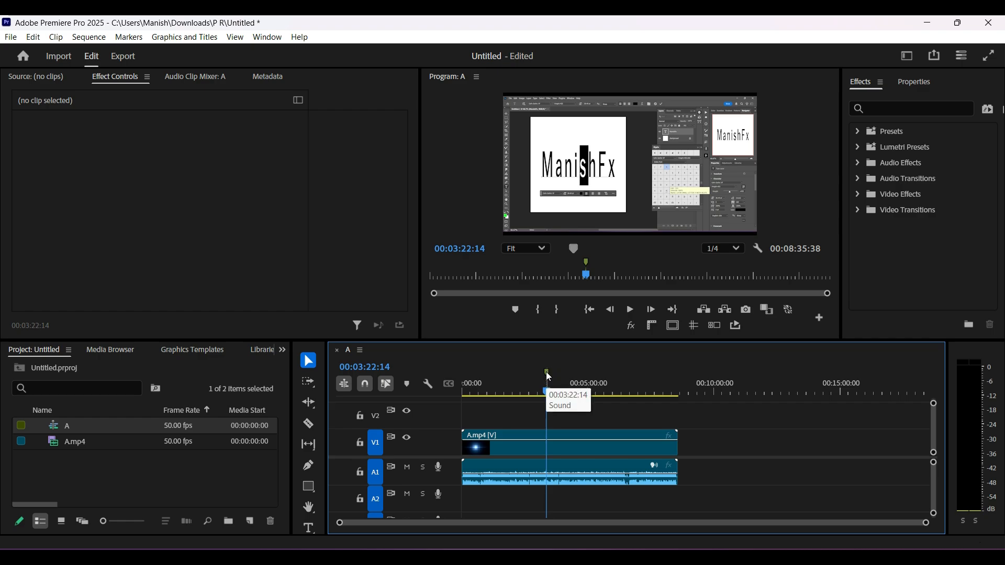
right_click(547, 372)
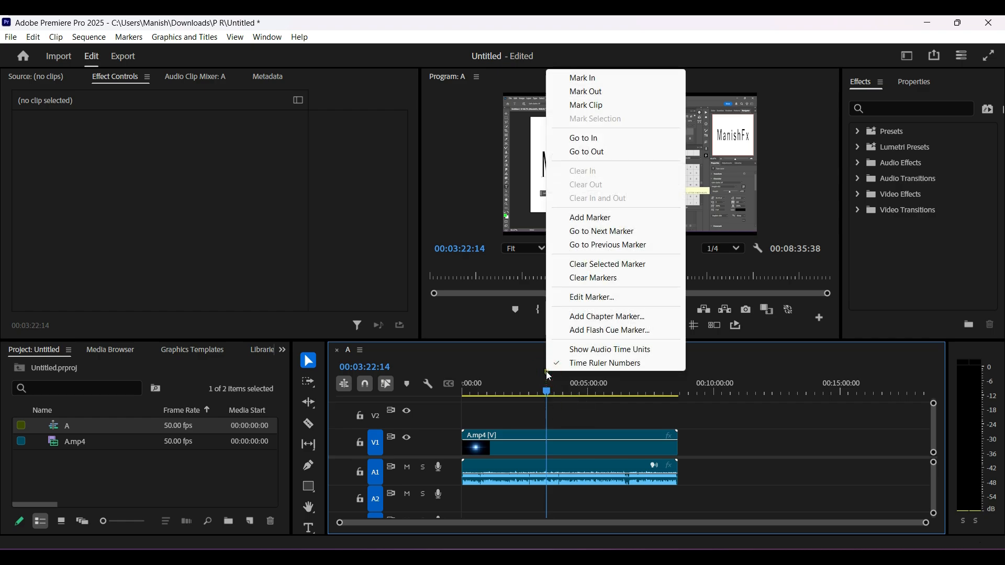
left_click(605, 278)
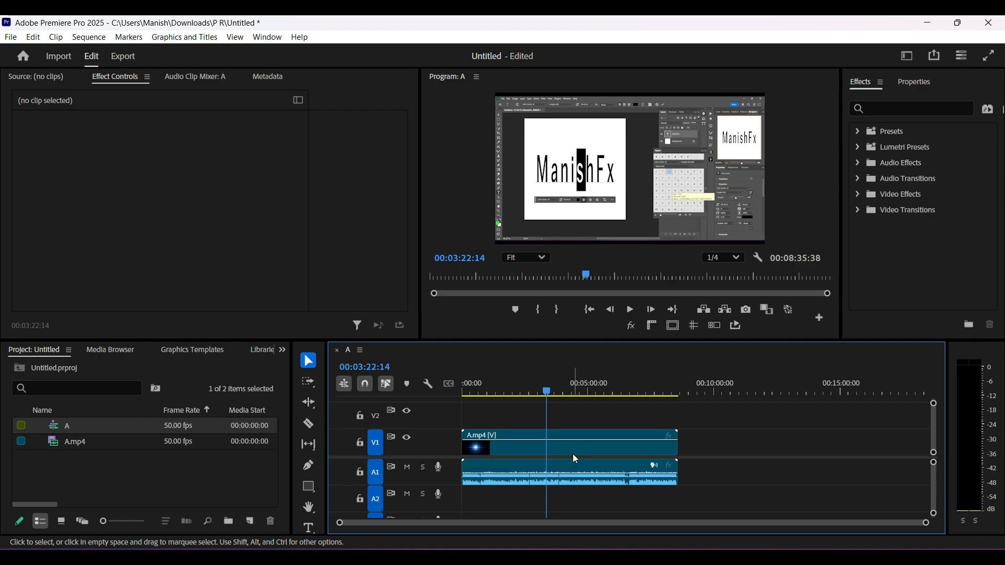
Select the A.mp4 clip in the timeline and add a clip marker to it at 00:02:49:31
left_click(559, 451)
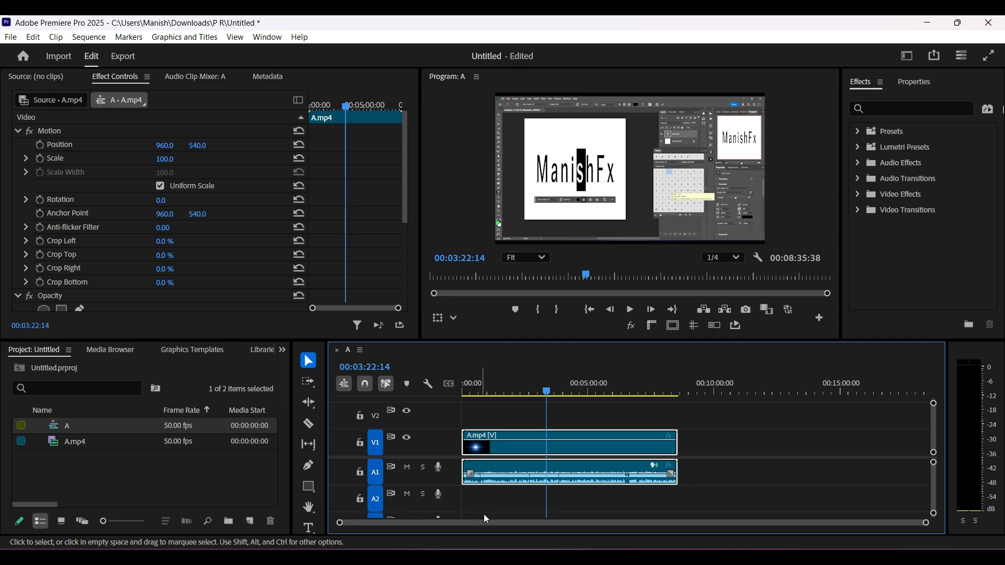
left_click_drag(551, 392, 533, 390)
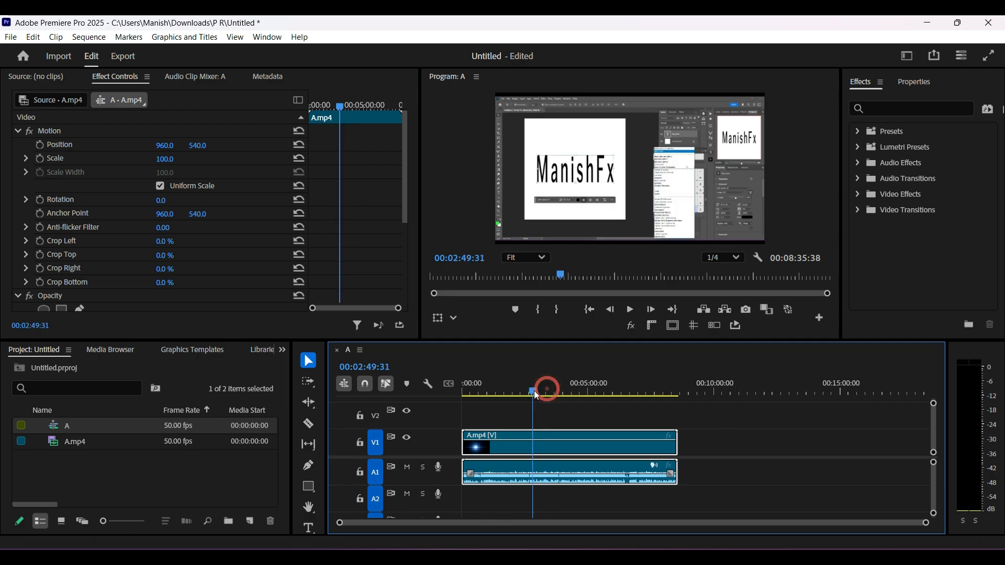
key("ctrl+k")
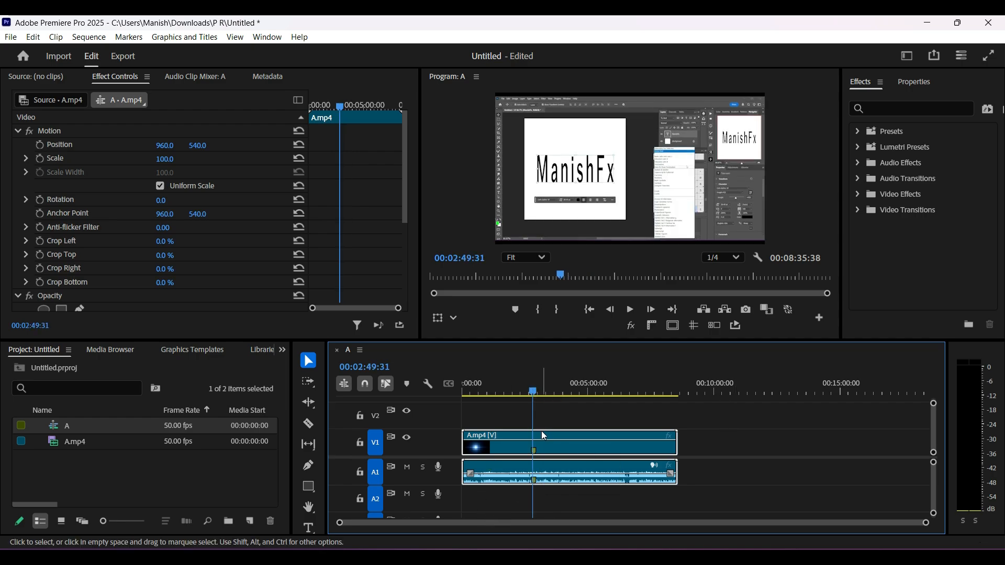
Move the playhead away to about 00:01:45:41, enlarge the timeline scale and align the playhead with the clip marker at 00:02:49:31
left_click_drag(533, 396, 506, 393)
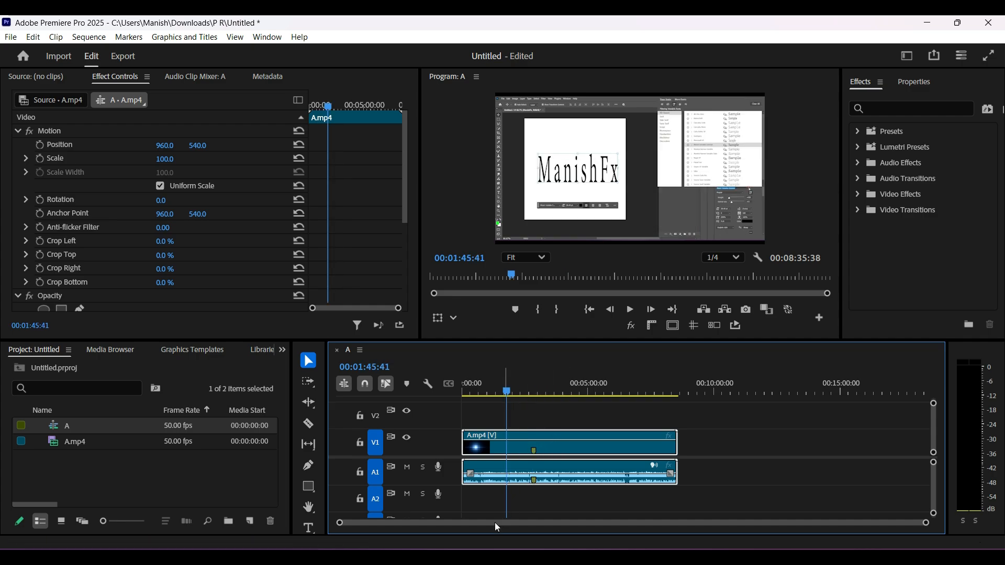
left_click_drag(924, 523, 831, 523)
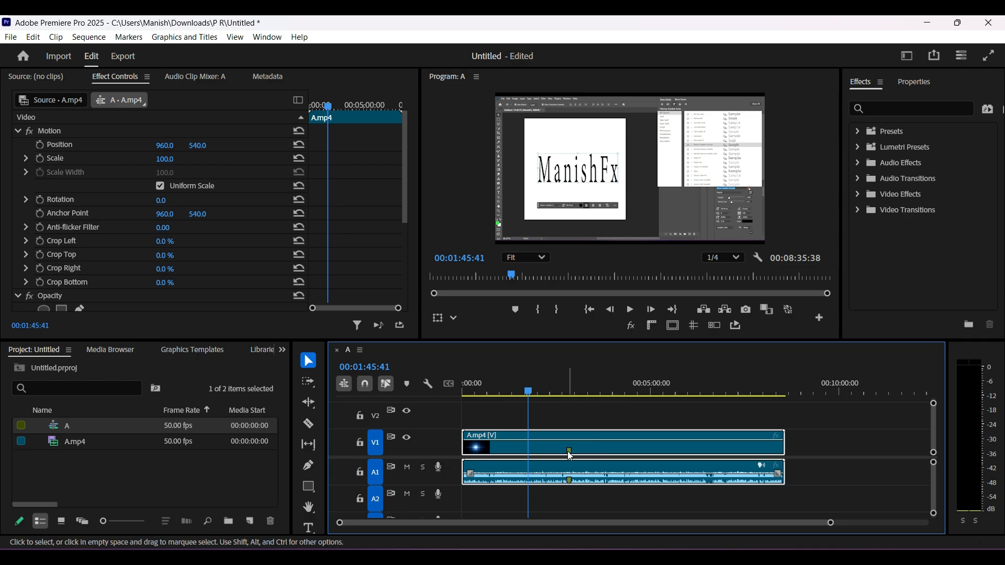
left_click_drag(526, 391, 550, 390)
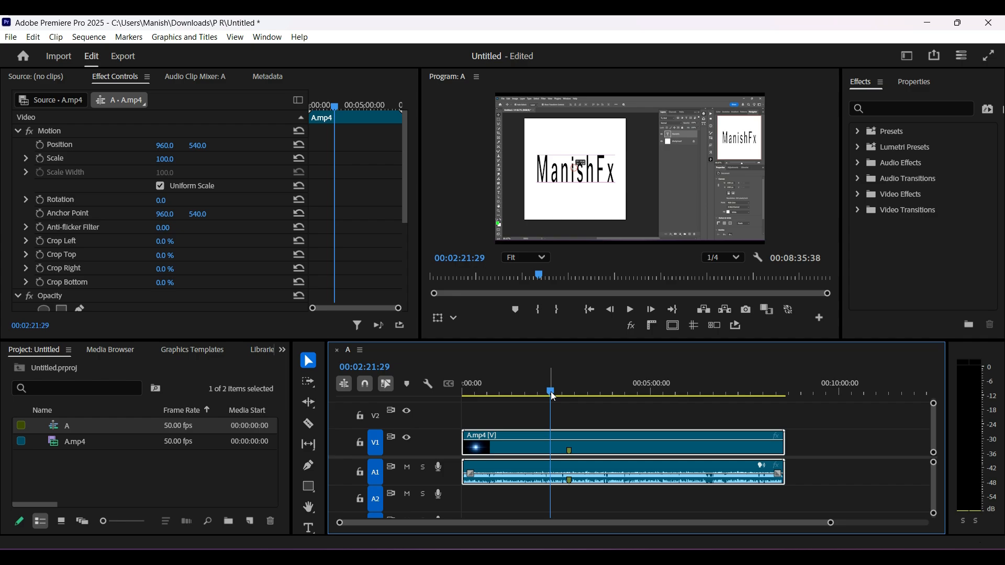
left_click_drag(551, 392, 566, 390)
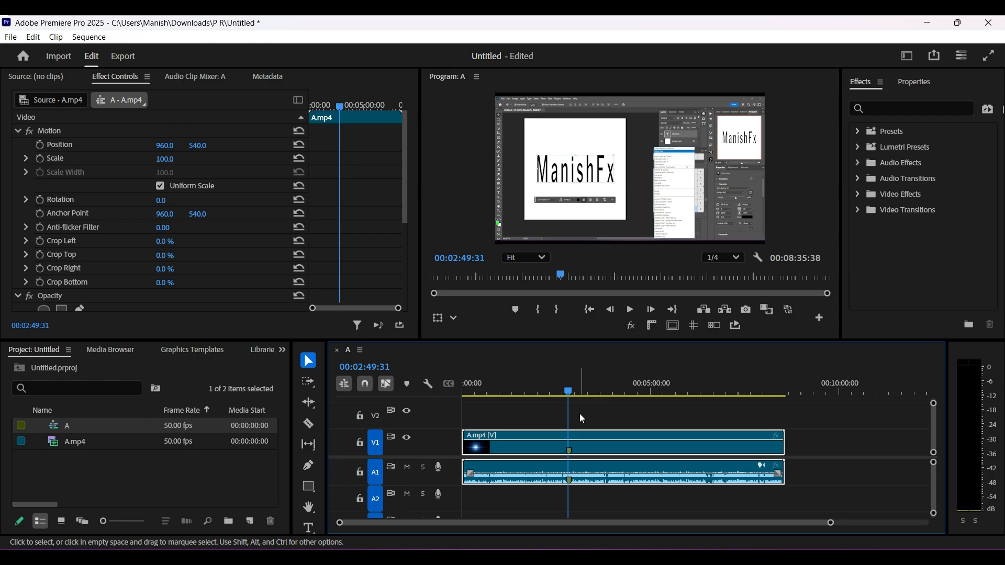
Try adding a second clip marker to A.mp4 at 00:04:04:33, and undo it
key("m")
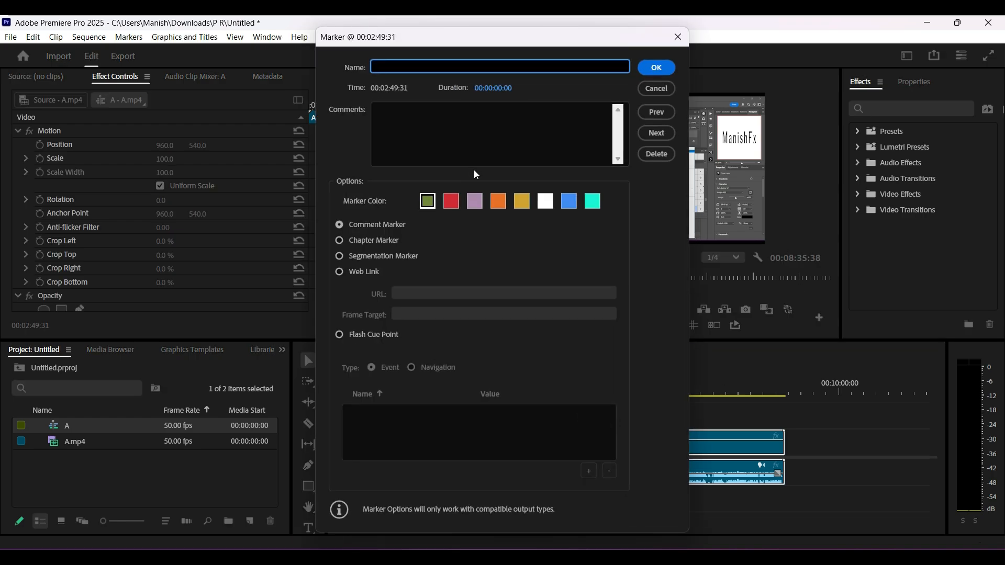
left_click(655, 89)
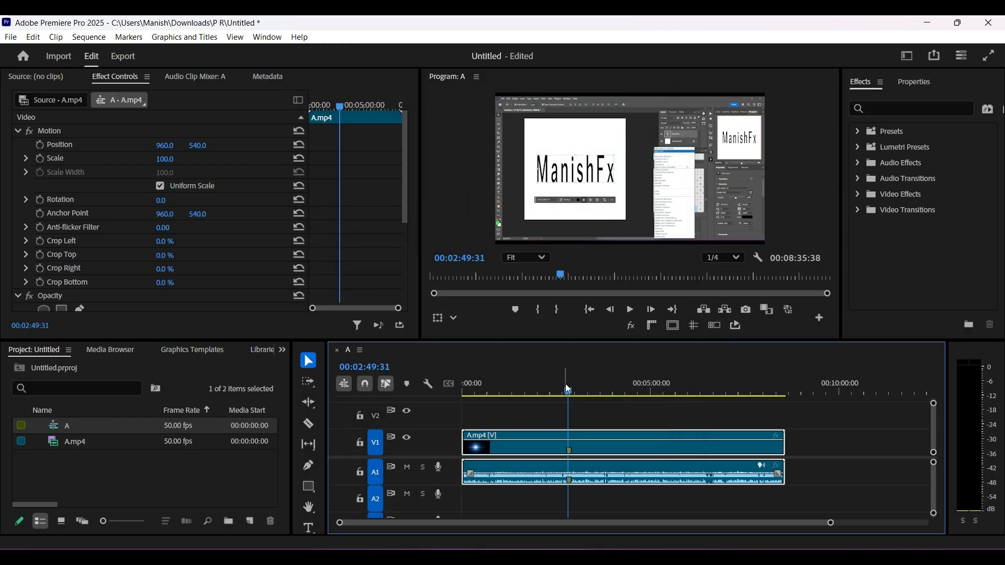
left_click_drag(568, 389, 616, 392)
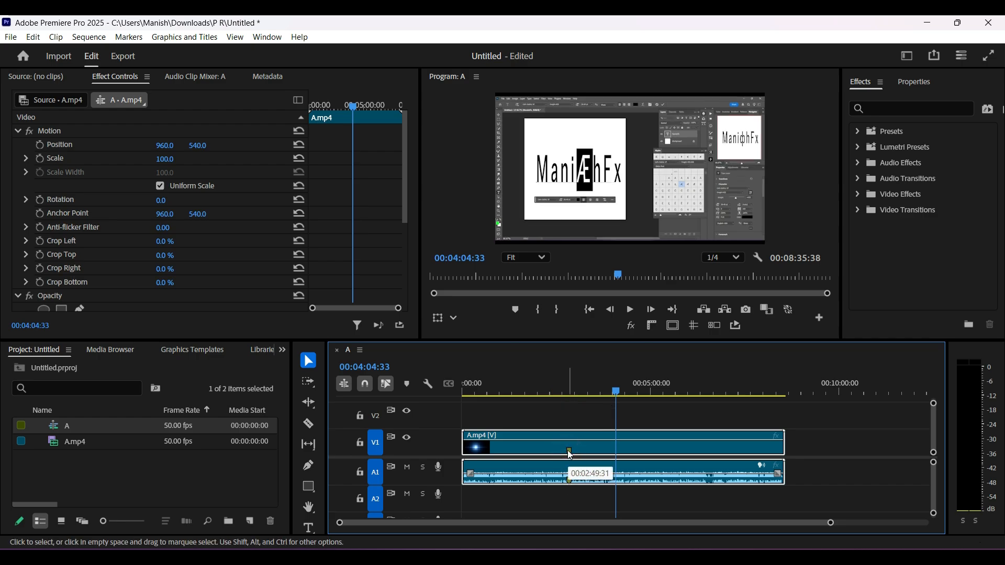
key("m")
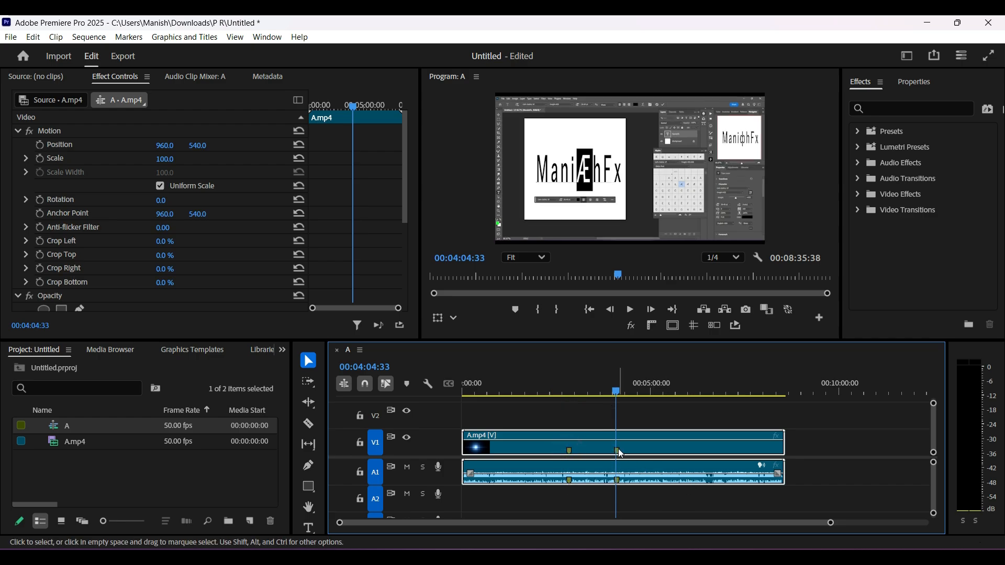
key("ctrl+z")
Give the clip marker at 00:02:49:31 the comment "Dog Image" and the blue marker color
left_click_drag(615, 391, 573, 392)
key("m")
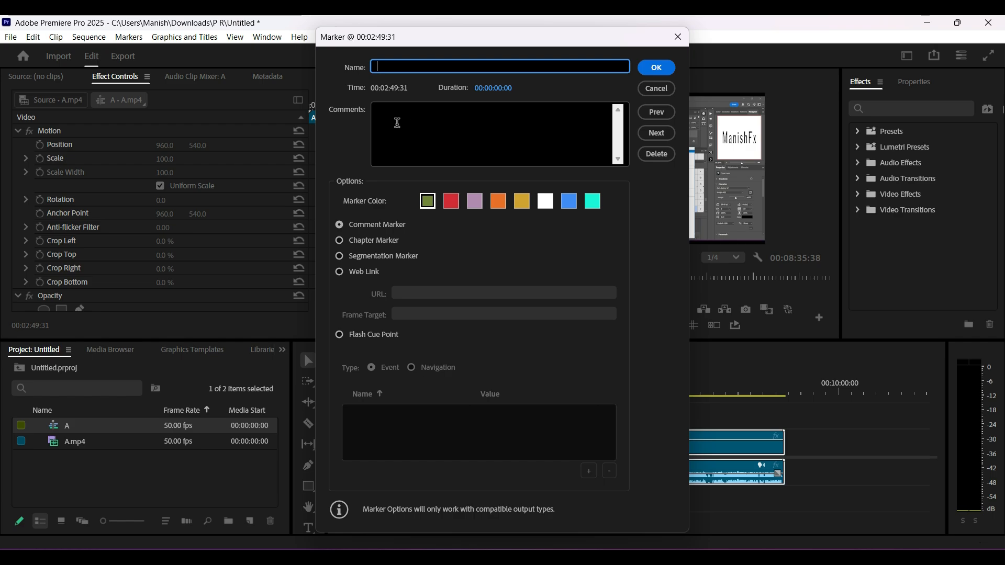
left_click(397, 122)
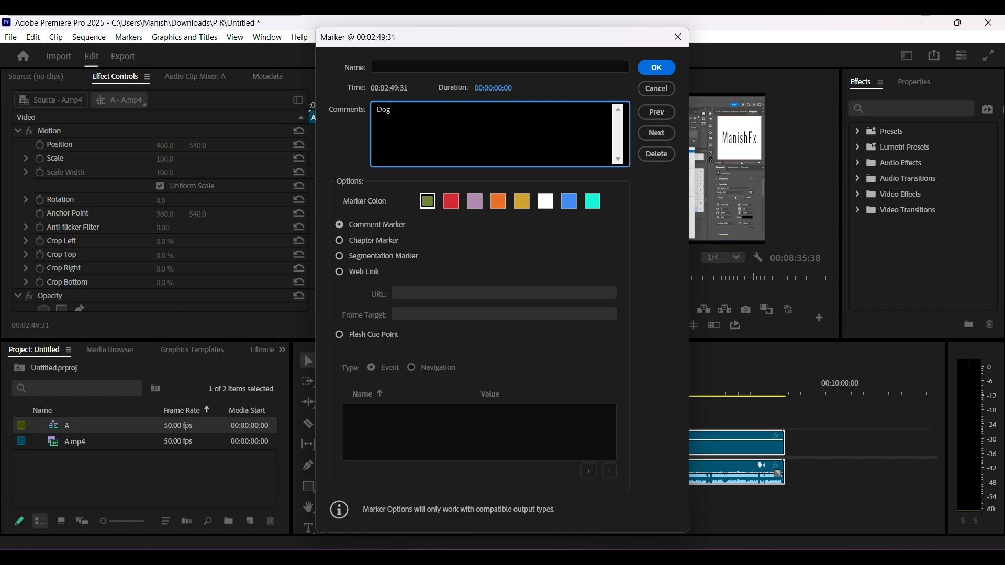
type("Image")
left_click(569, 202)
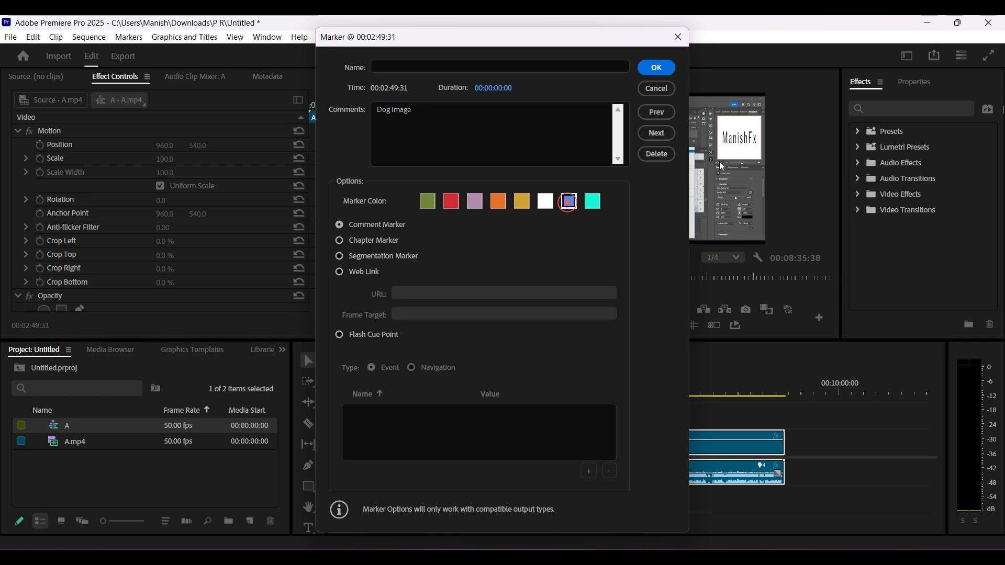
left_click(657, 67)
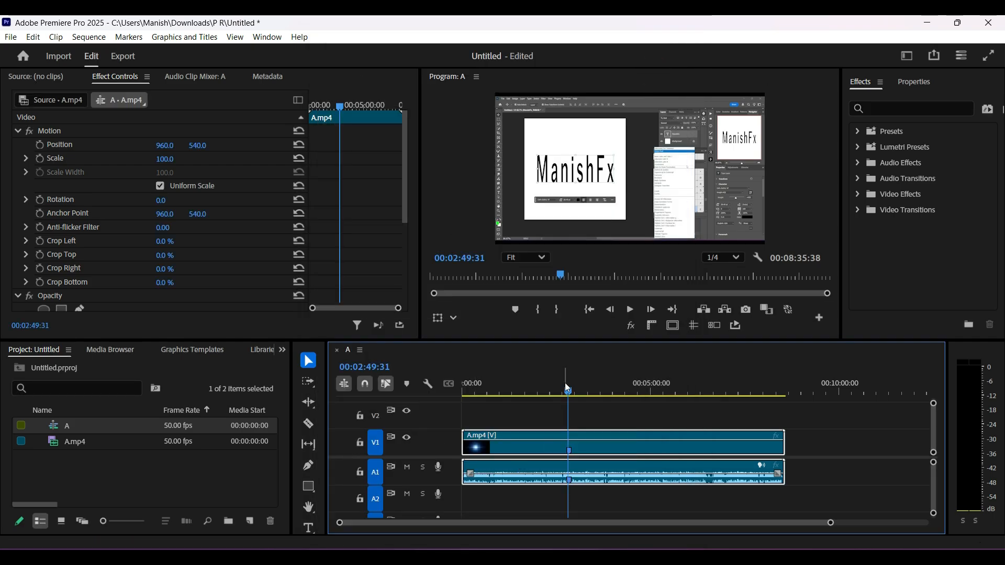
Try to shift the blue clip marker to a later time directly on the A.mp4 clip, and undo each attempt
left_click(549, 392)
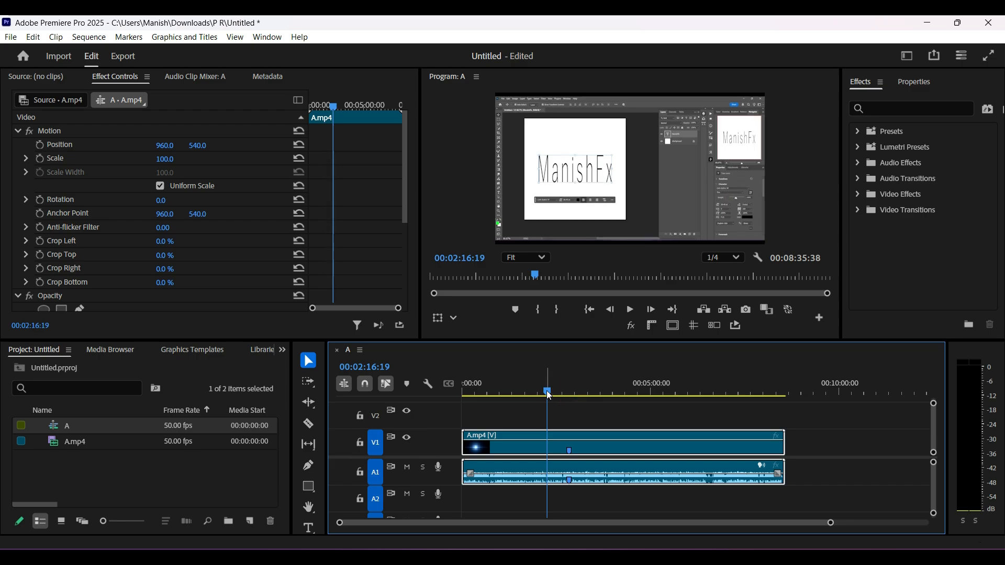
left_click(569, 449)
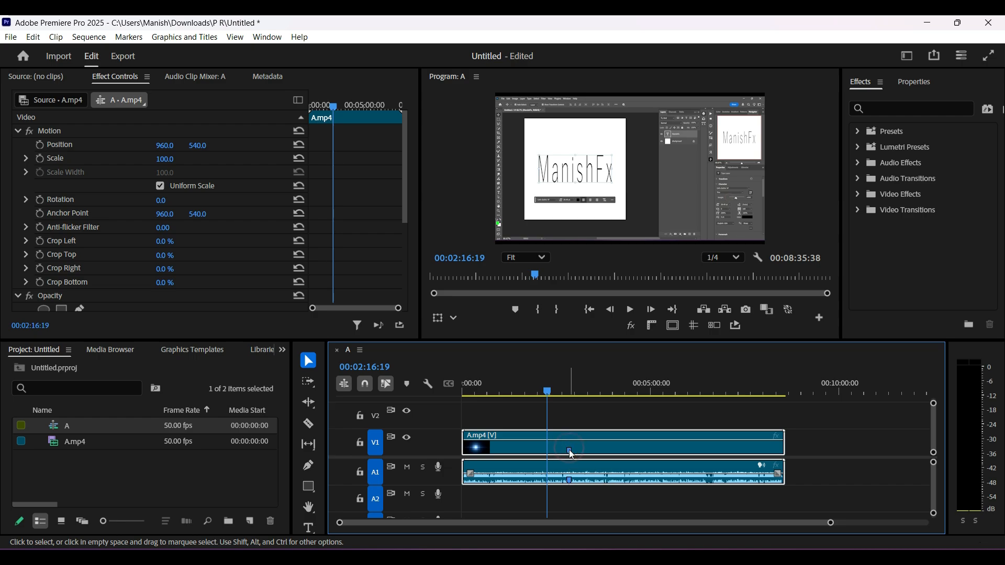
left_click_drag(569, 453, 587, 456)
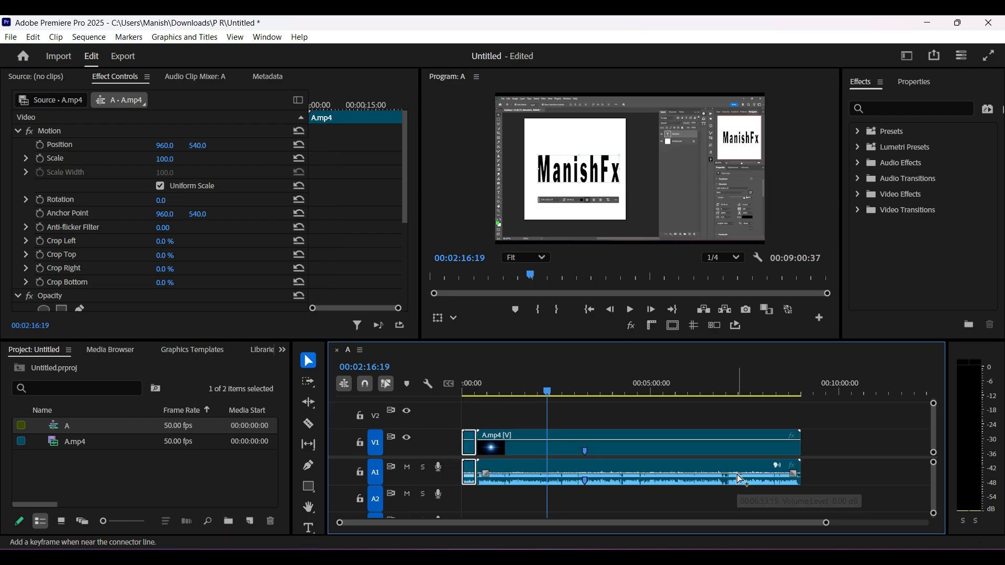
key("ctrl+z")
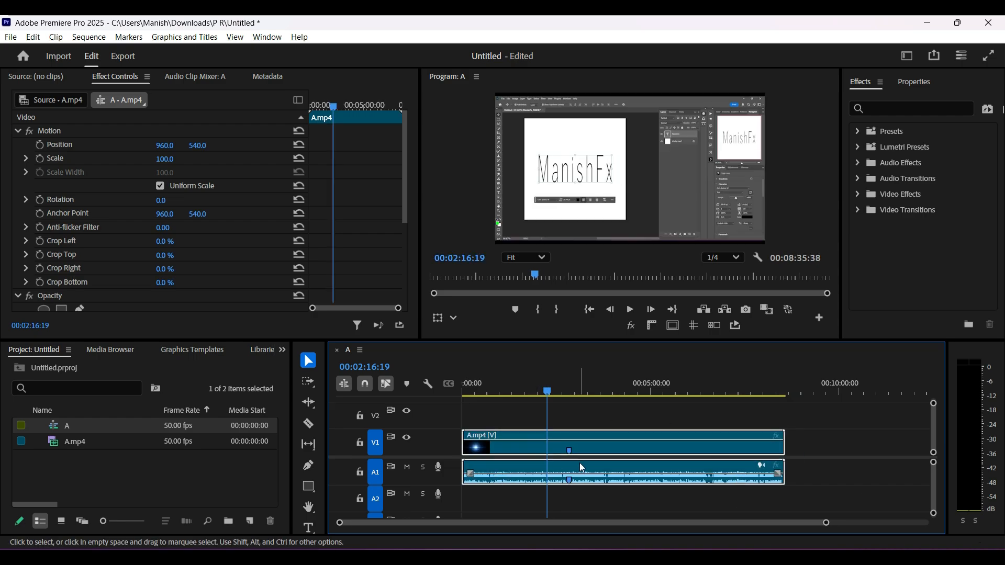
left_click_drag(546, 389, 568, 390)
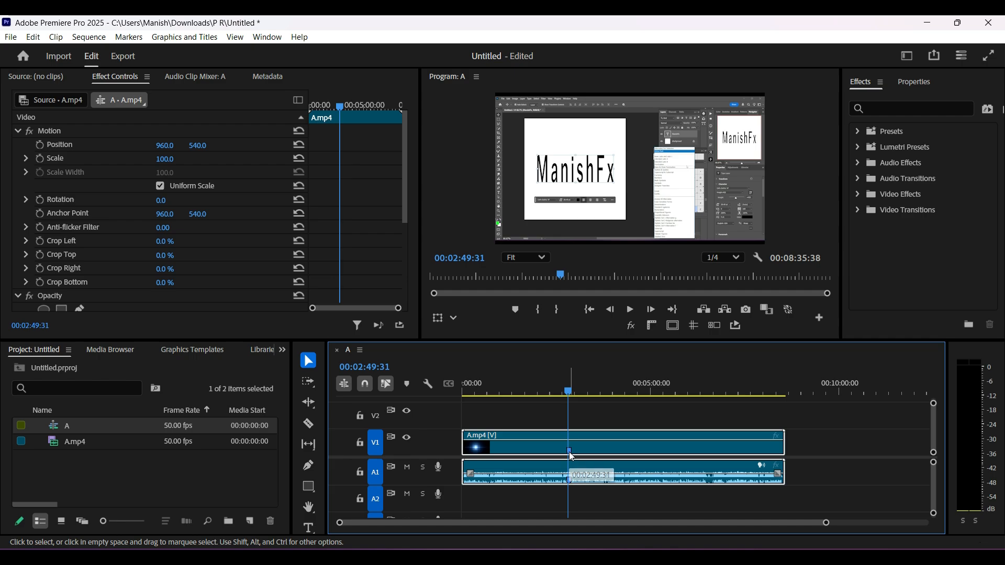
left_click_drag(572, 456, 596, 454)
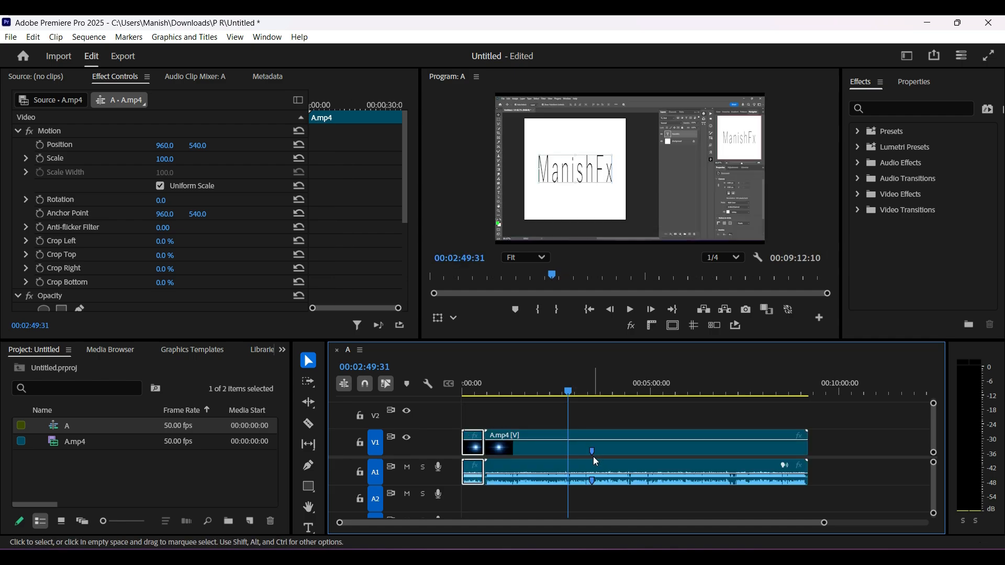
key("ctrl+z")
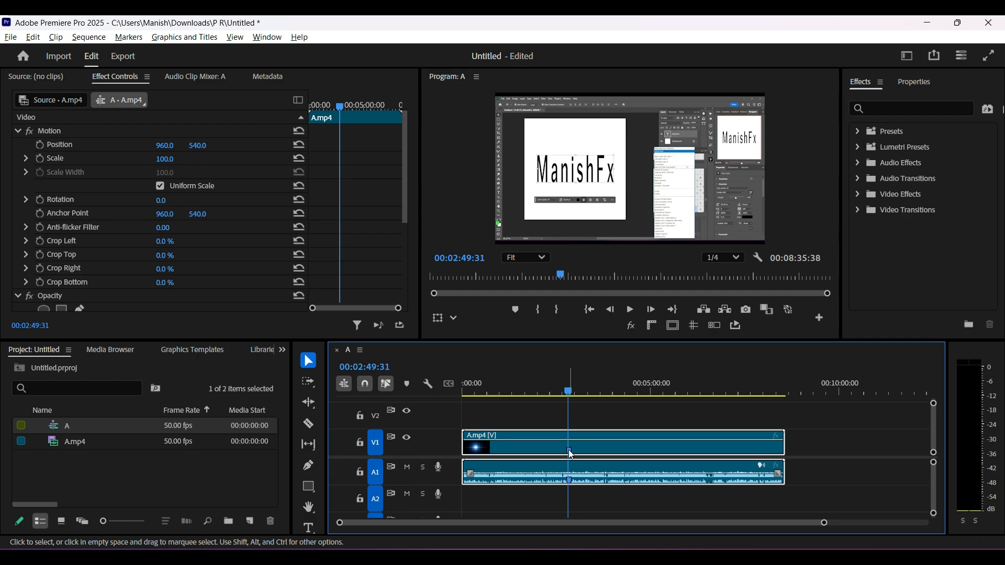
left_click_drag(571, 454, 597, 450)
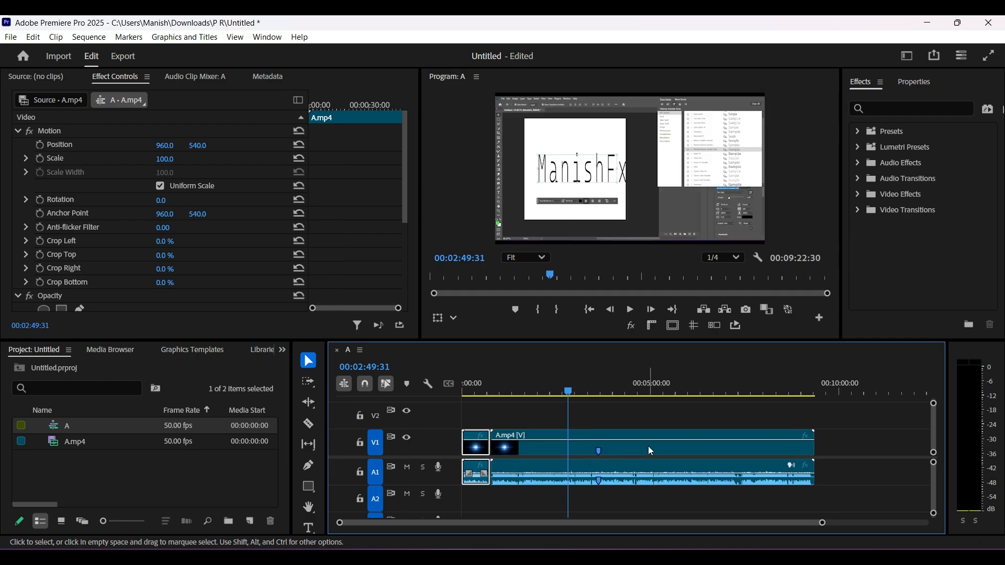
key("ctrl+z")
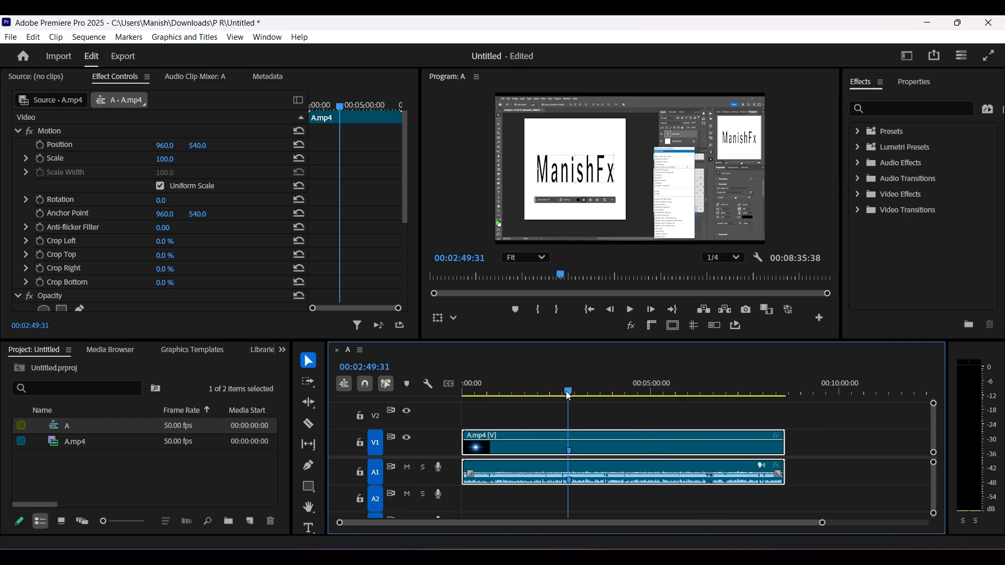
Align the playhead with the blue clip marker at 00:02:49:31 and review its marker settings
left_click_drag(569, 393, 532, 393)
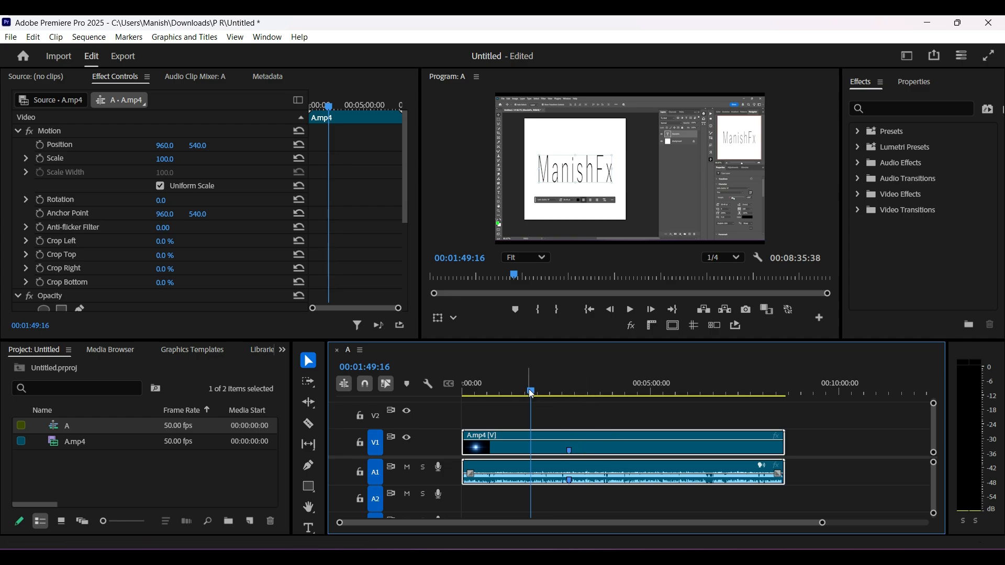
left_click_drag(531, 394, 563, 393)
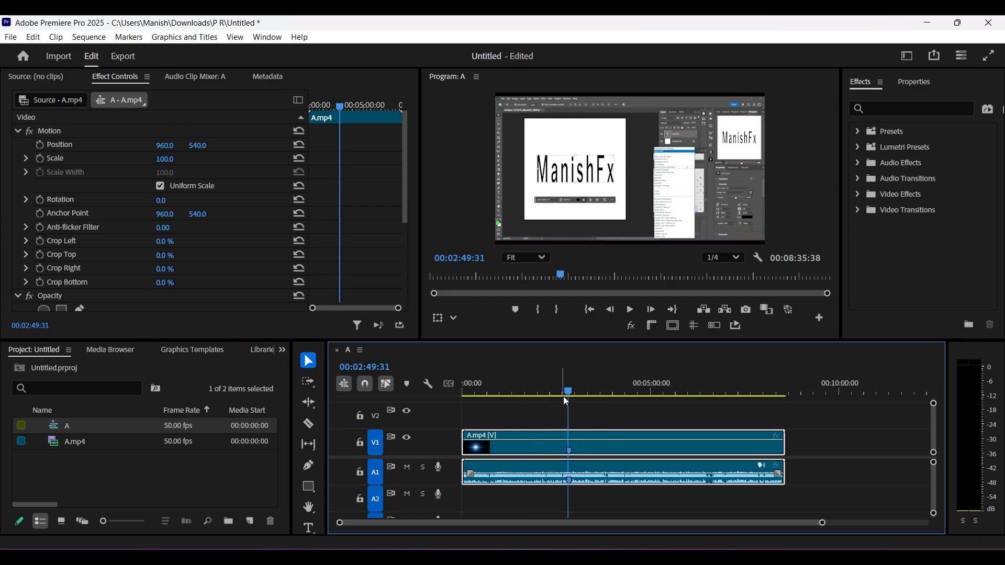
double_click(565, 400)
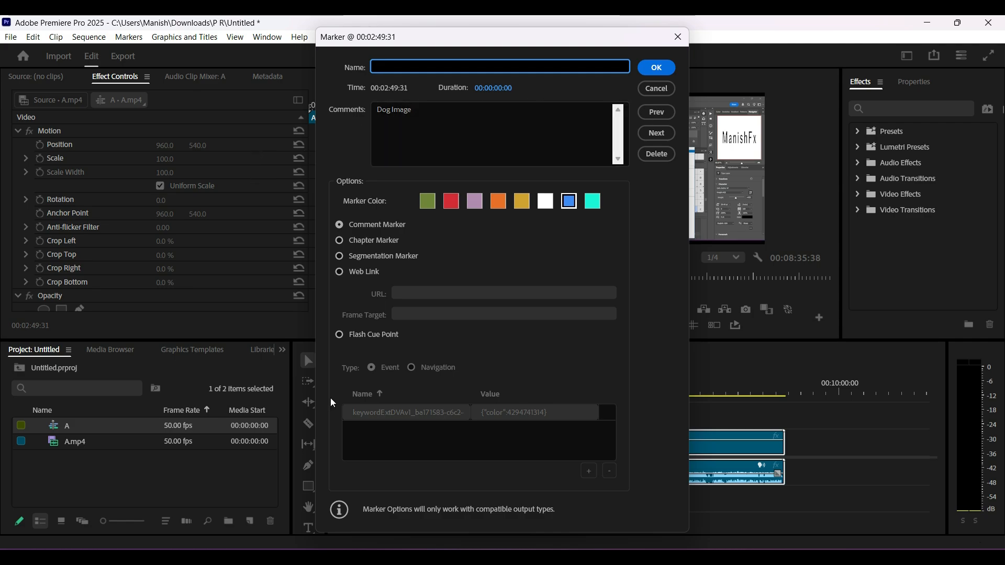
left_click(657, 68)
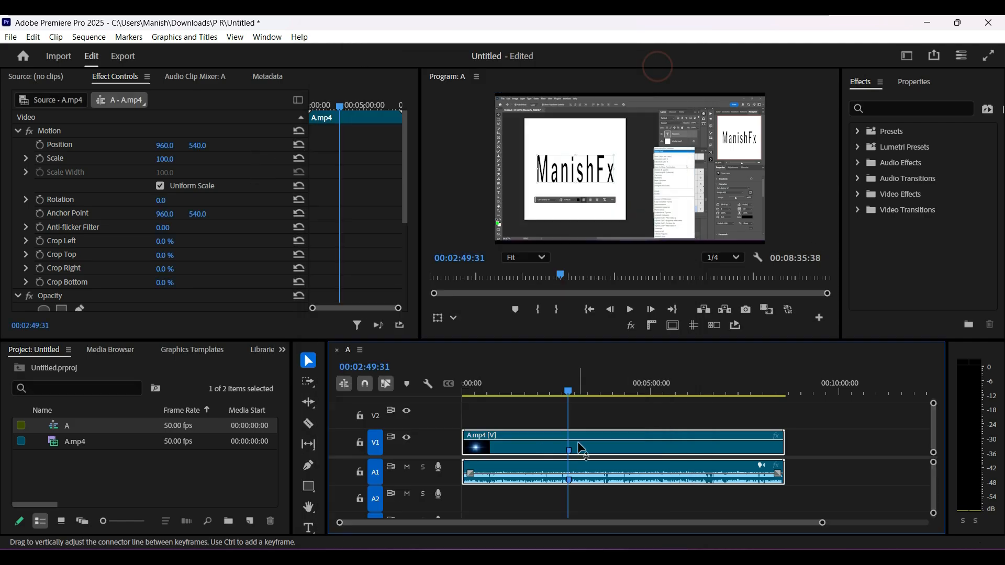
Bring the playhead back from about 00:03:45:46 to the blue clip marker at 00:02:49:31 and delete that marker
left_click(604, 386)
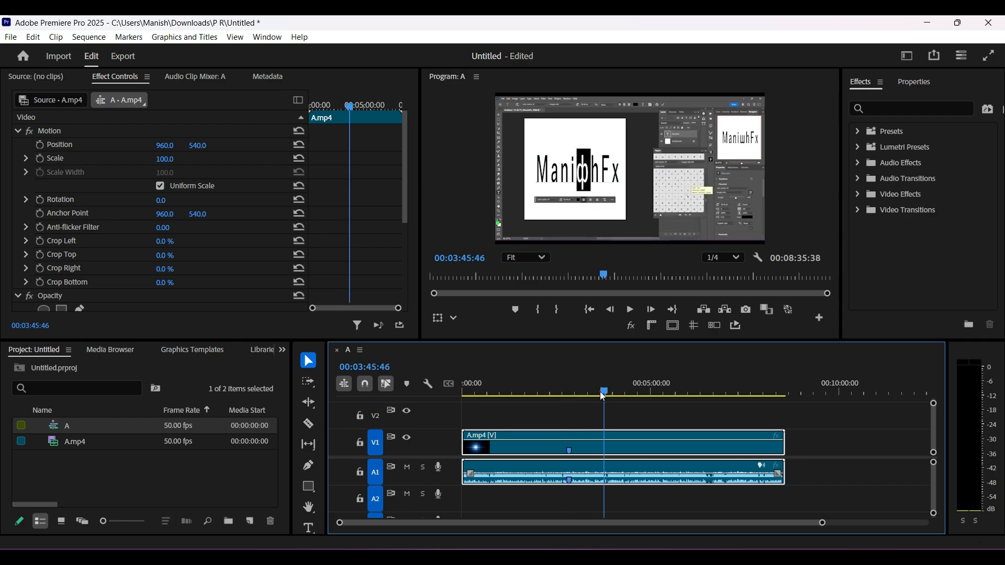
left_click_drag(603, 394, 568, 392)
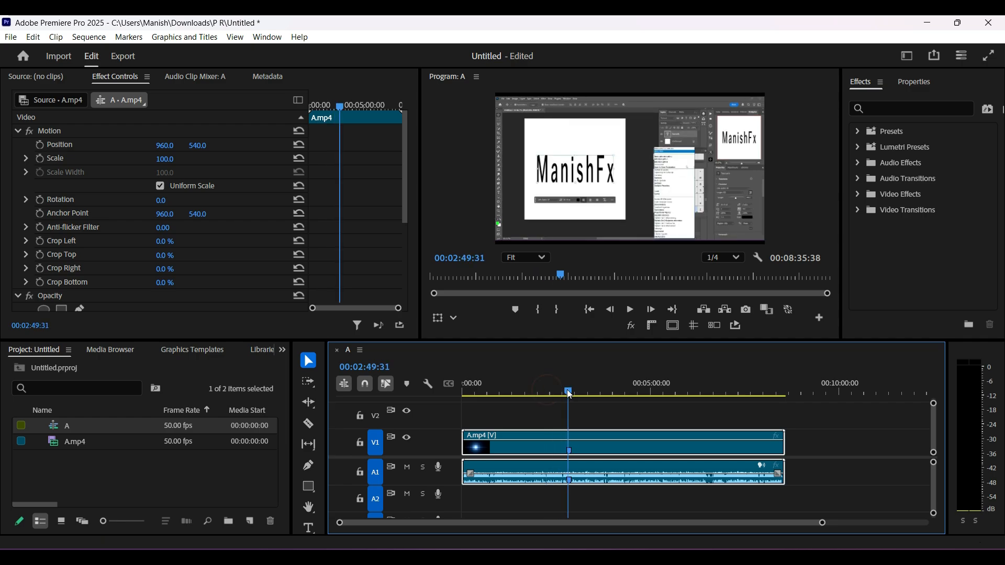
double_click(570, 457)
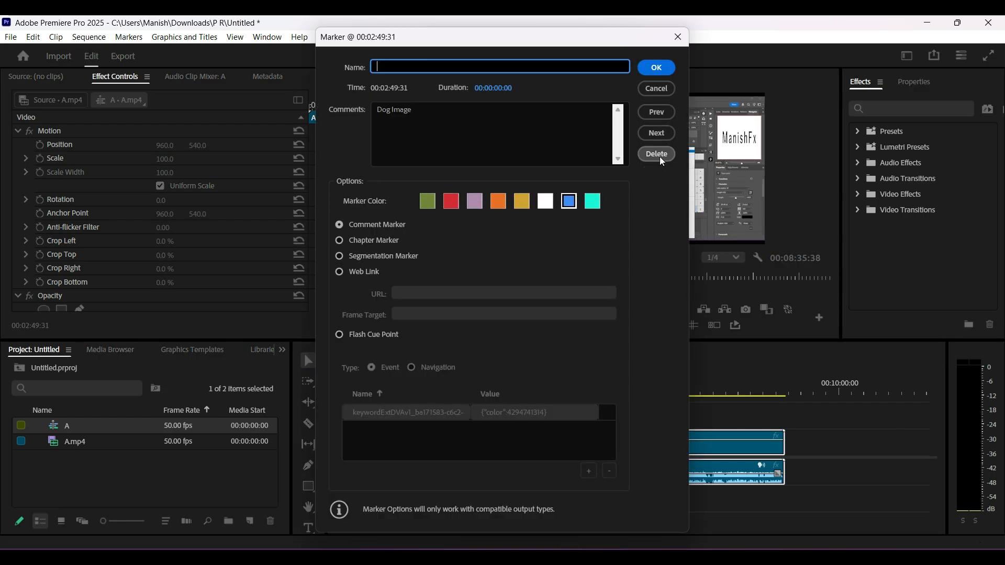
left_click(661, 160)
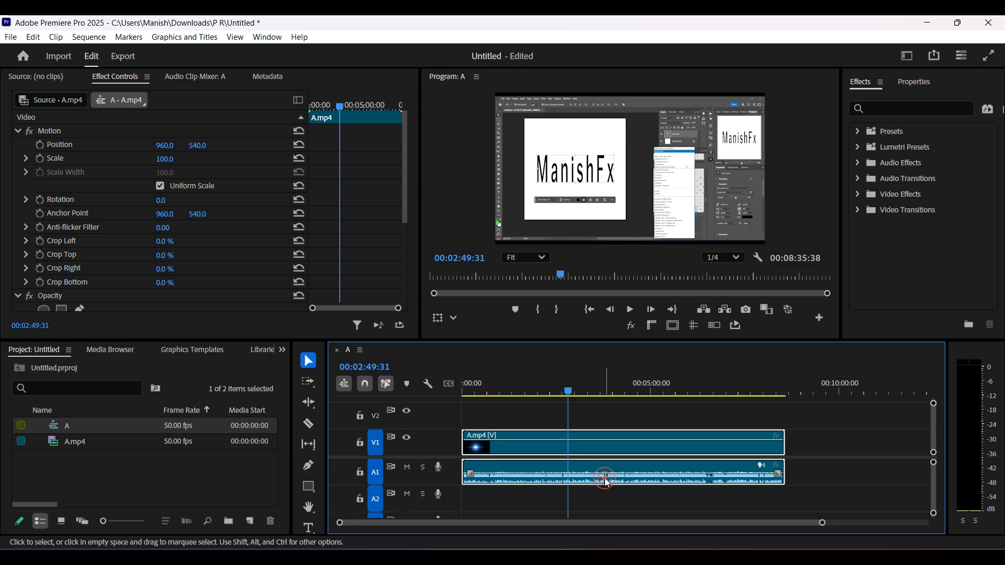
Unlink A.mp4's video and audio, and place five clip markers on the video clip between 00:02:49:31 and 00:06:44:49
right_click(606, 480)
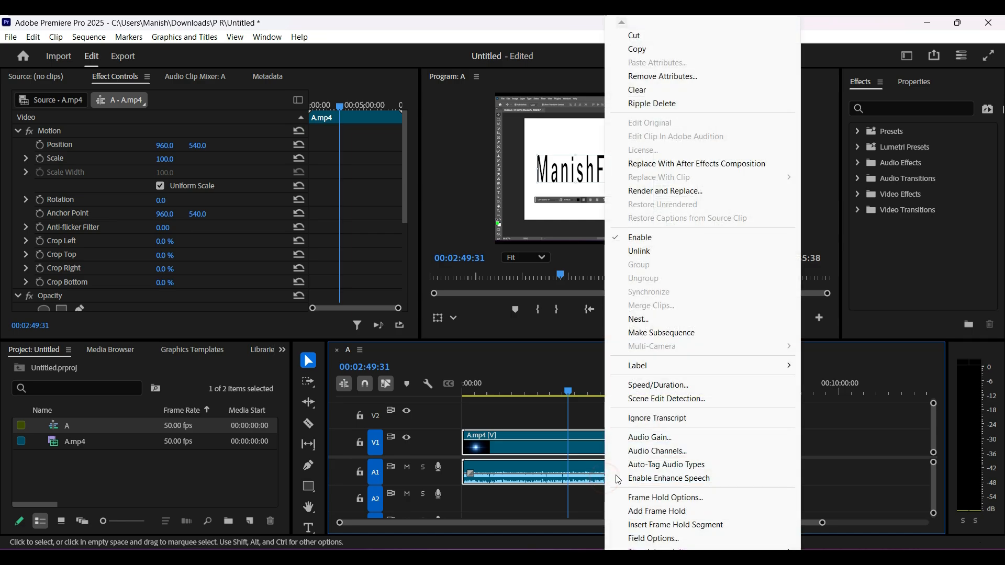
left_click(643, 252)
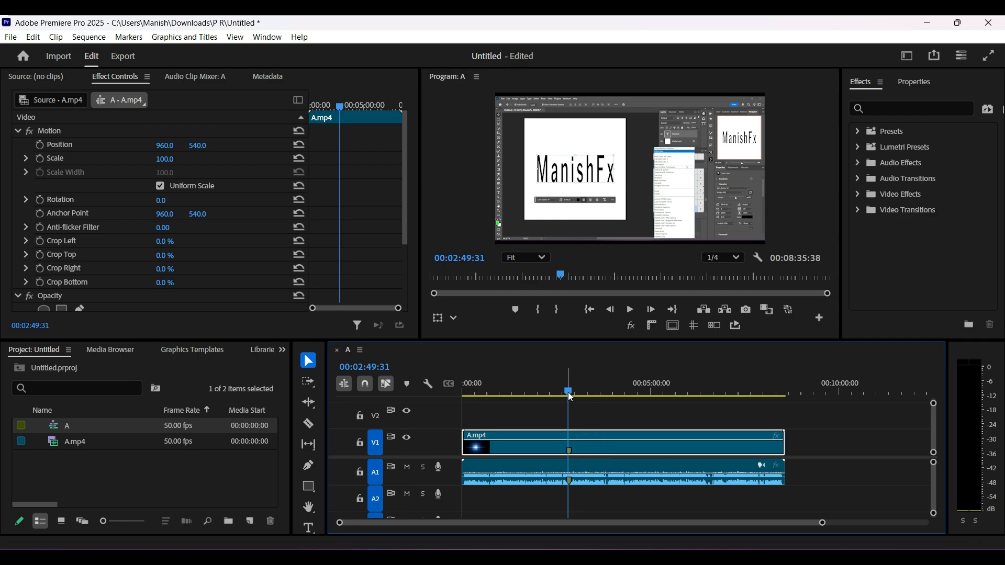
left_click_drag(568, 393, 599, 394)
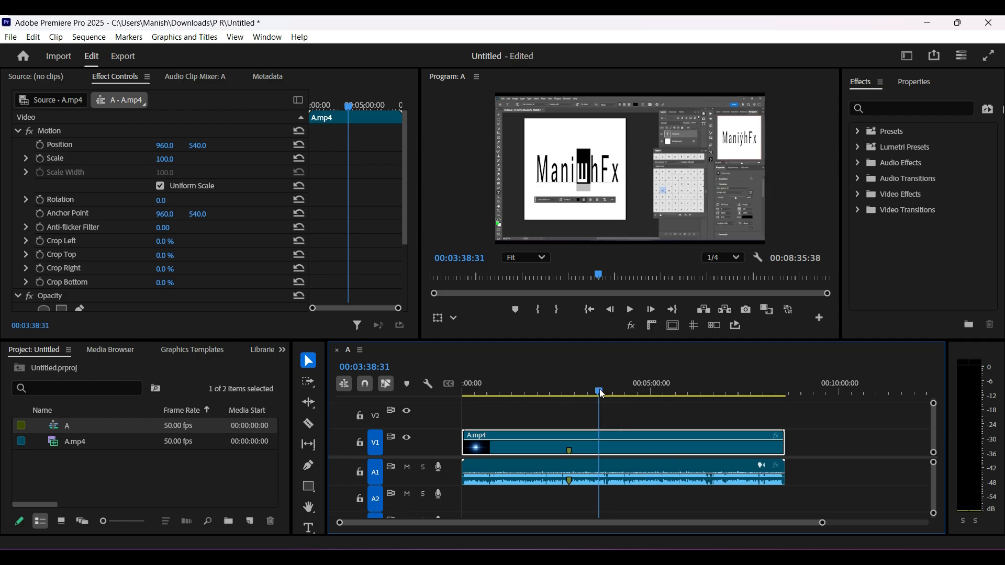
left_click_drag(600, 390, 718, 392)
key("m")
key("m")
key("m")
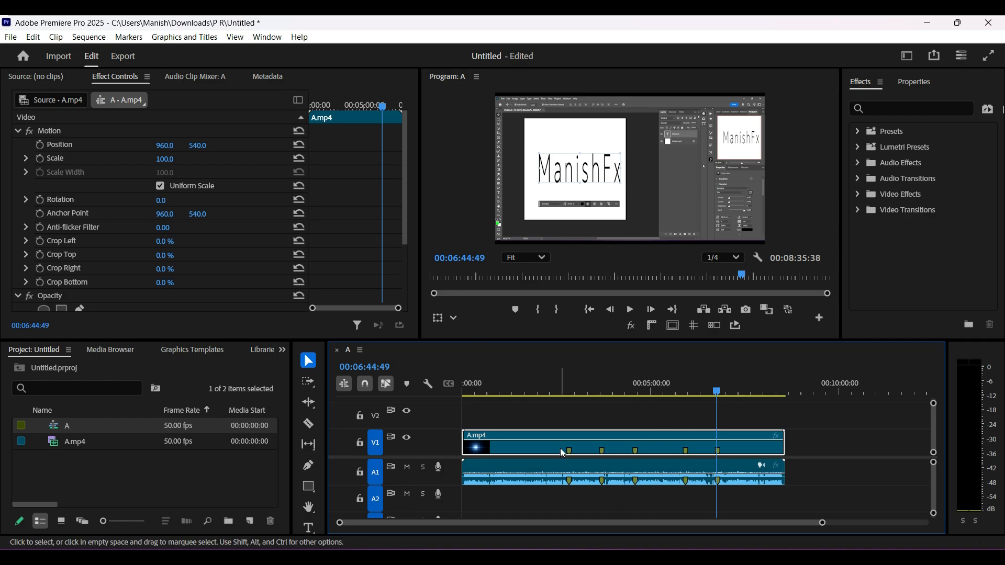
Open the timeline's A.mp4 video clip in the Source Monitor and clear all of its clip markers
double_click(538, 445)
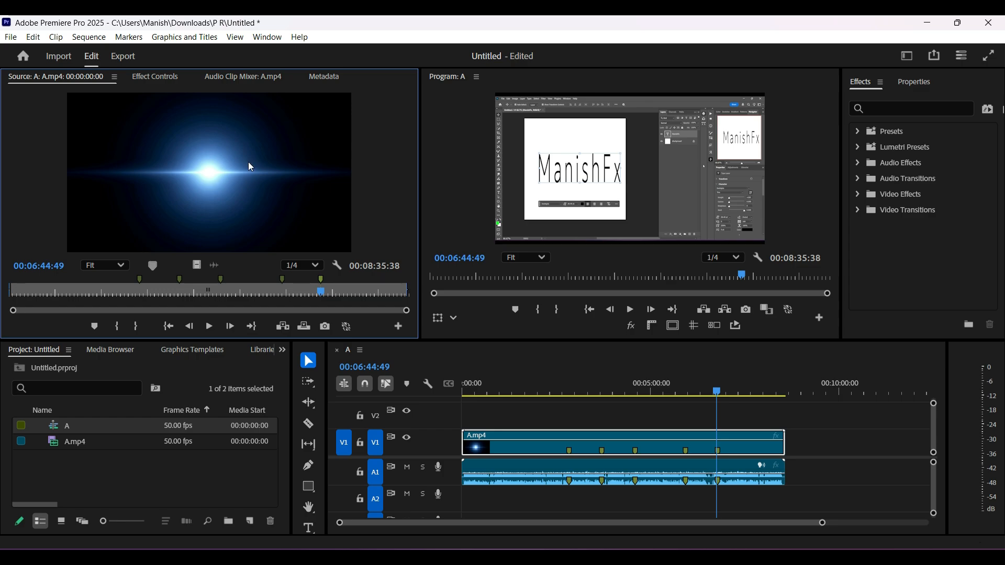
left_click(141, 280)
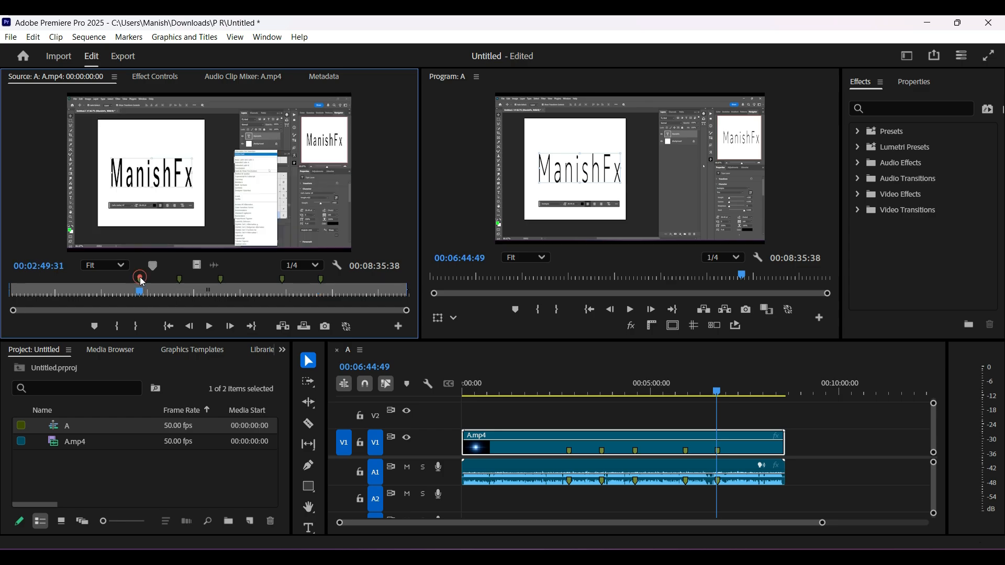
right_click(141, 283)
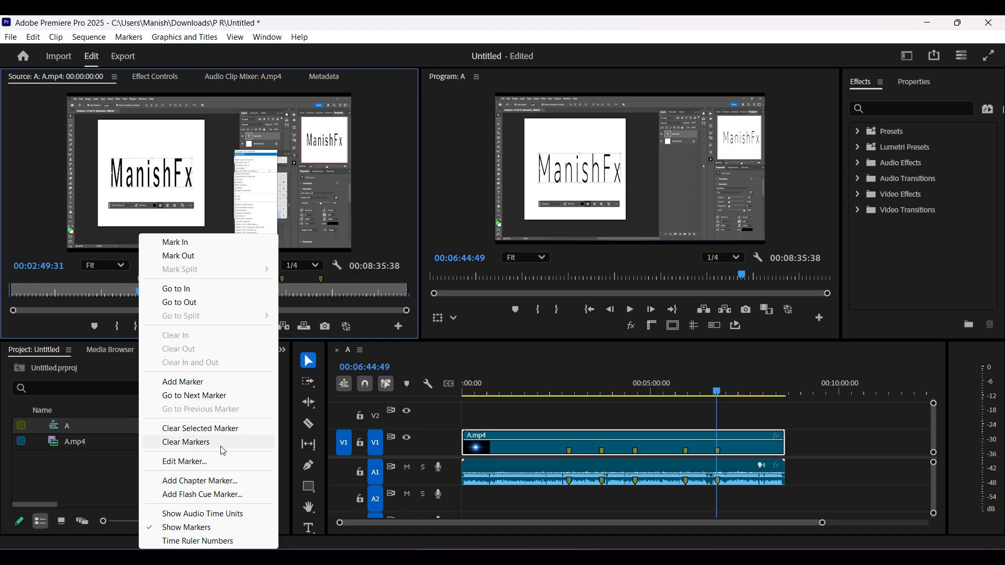
left_click(223, 446)
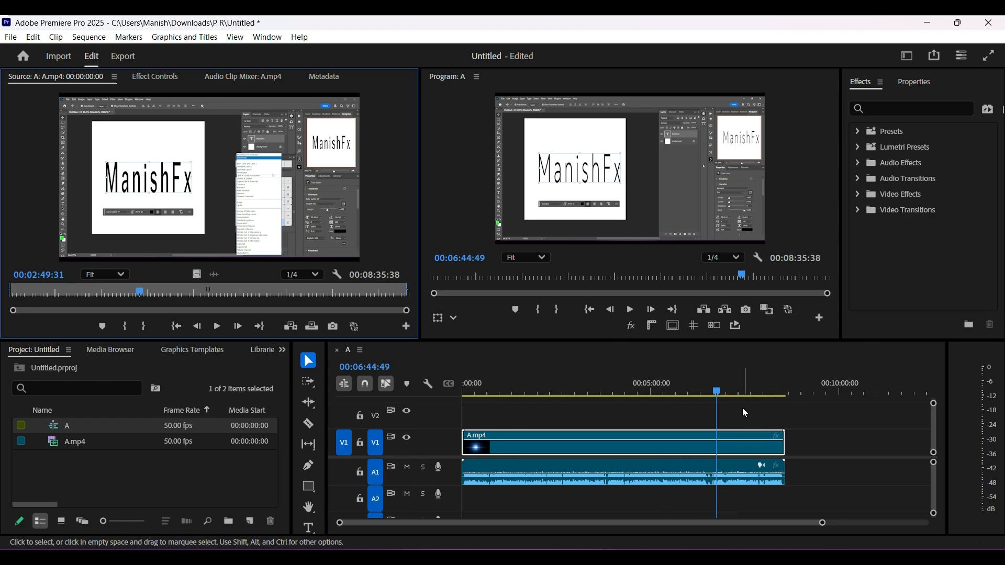
Return the playhead to the sequence start and delete A.mp4 from the project together with its timeline clips
left_click_drag(715, 390, 455, 376)
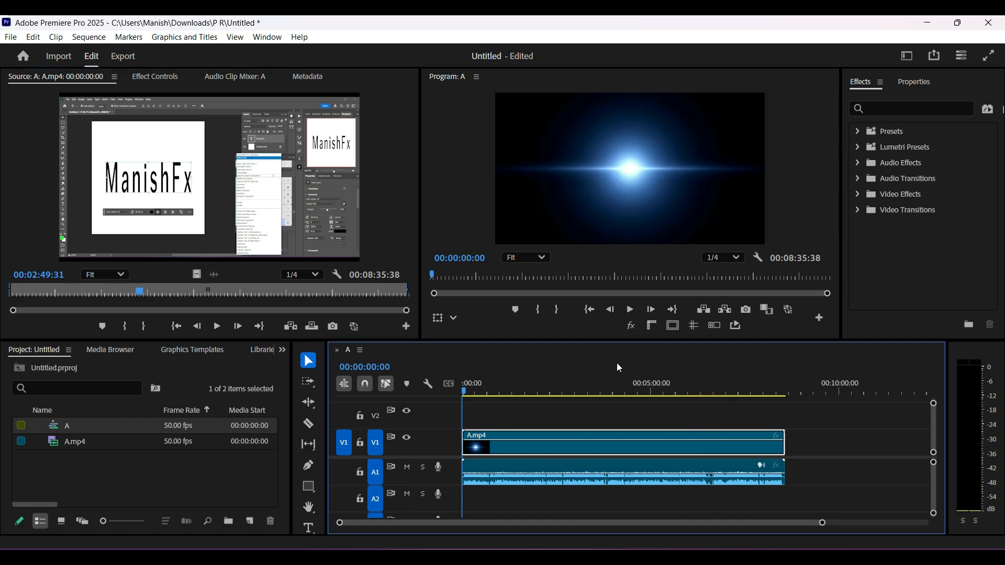
left_click(115, 441)
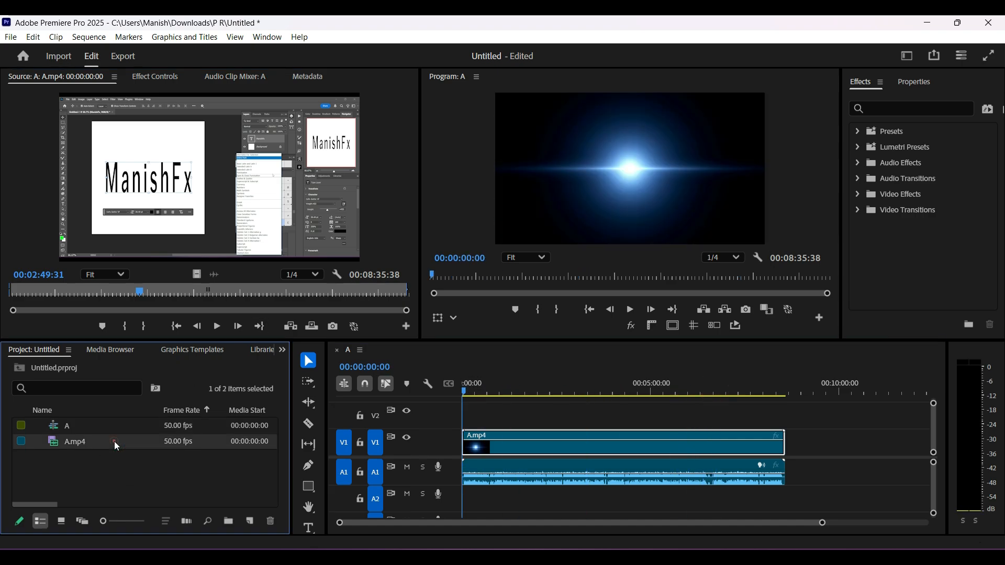
key("Delete")
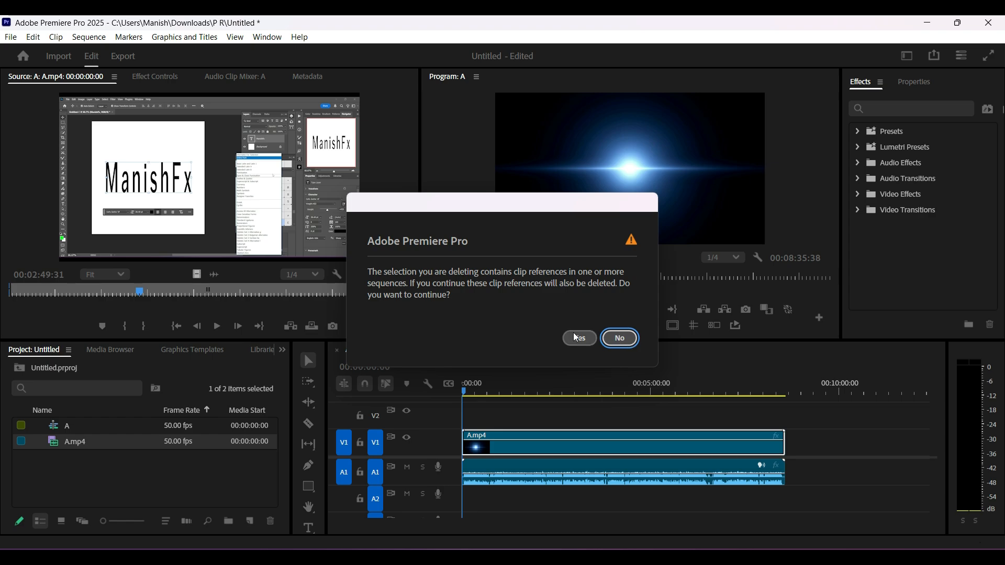
left_click(576, 337)
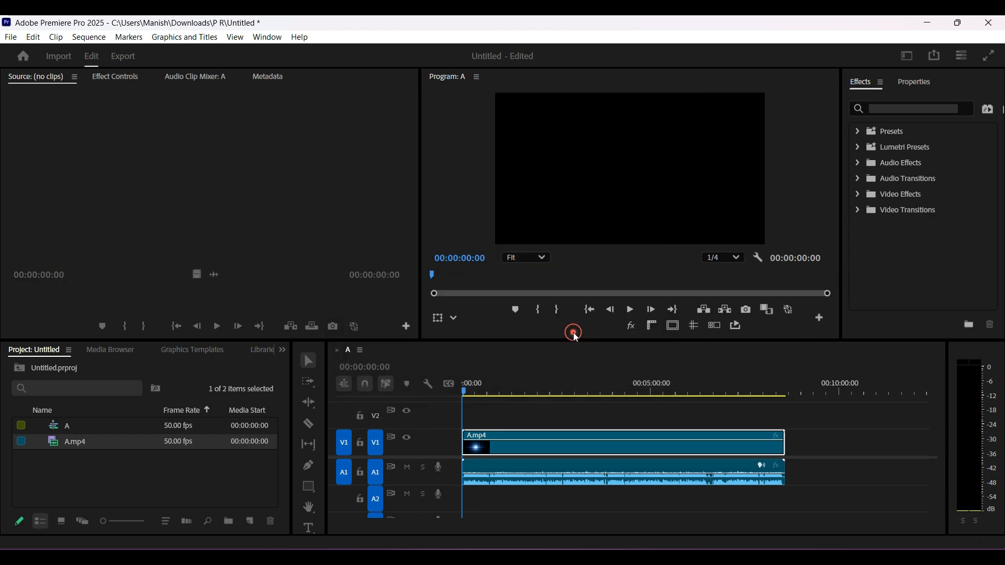
Import the audio file "This is Not Background Music - True Cuckoo" from the Downloads folder
double_click(131, 455)
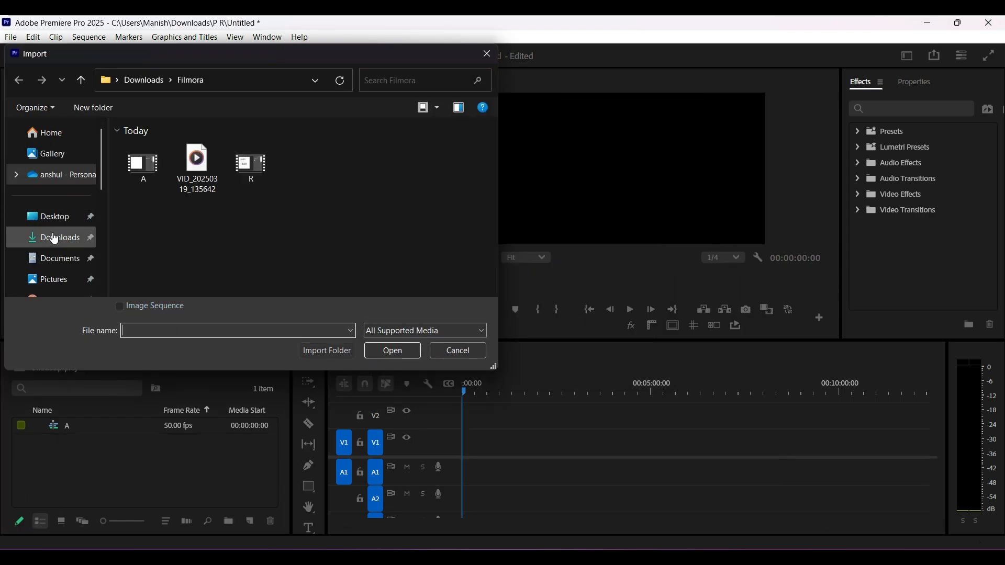
left_click(54, 239)
scroll(306, 209, "down", 5)
scroll(307, 210, "up", 1)
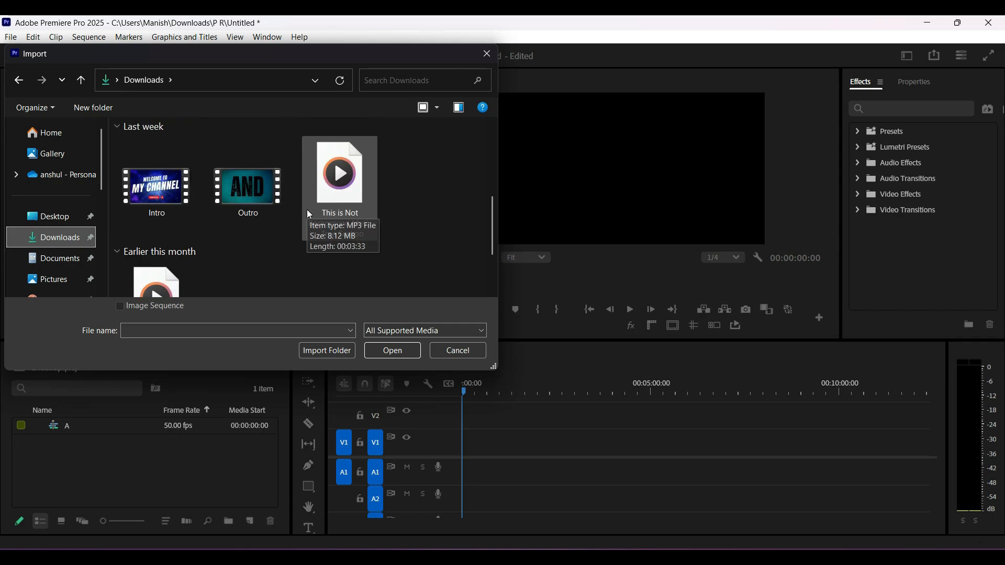
left_click(339, 189)
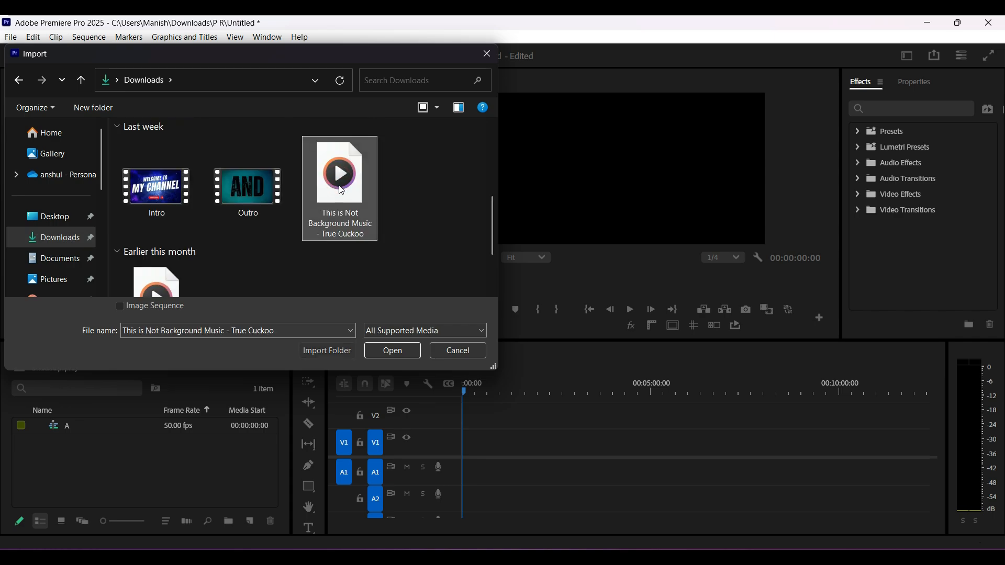
left_click(394, 350)
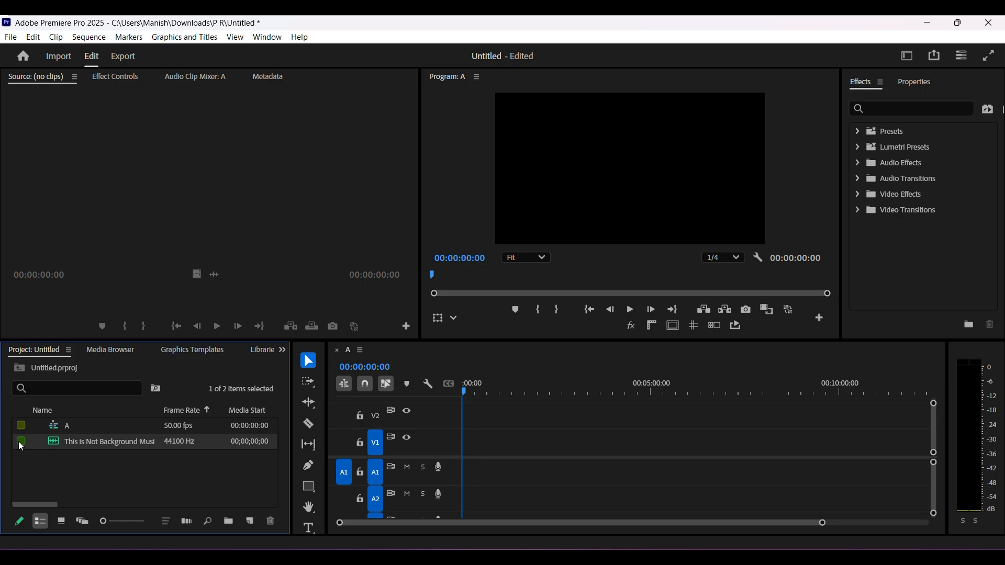
Place the imported music on audio track A1 from the sequence start and split it at 00:01:19:23
left_click_drag(18, 441, 446, 498)
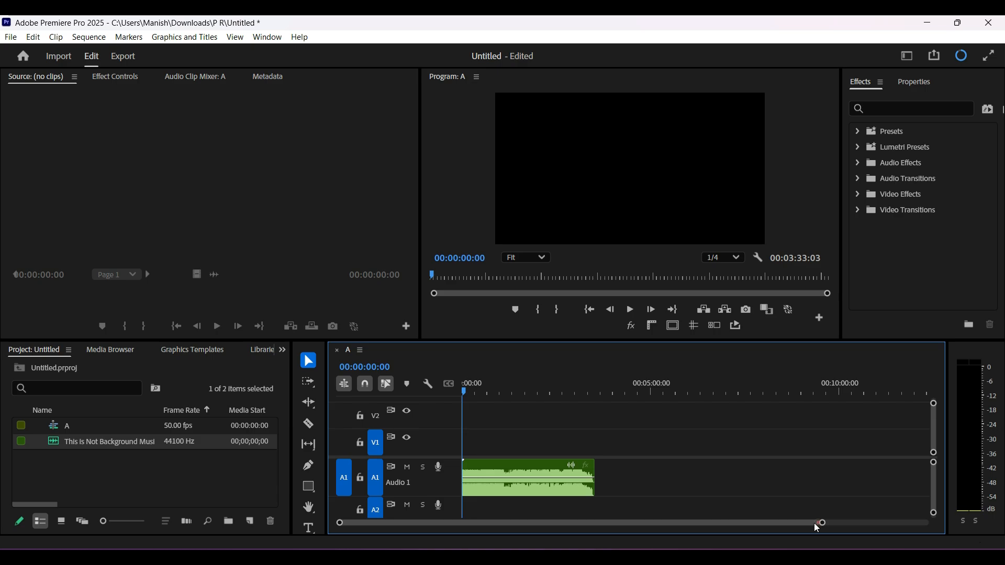
left_click_drag(823, 524, 747, 525)
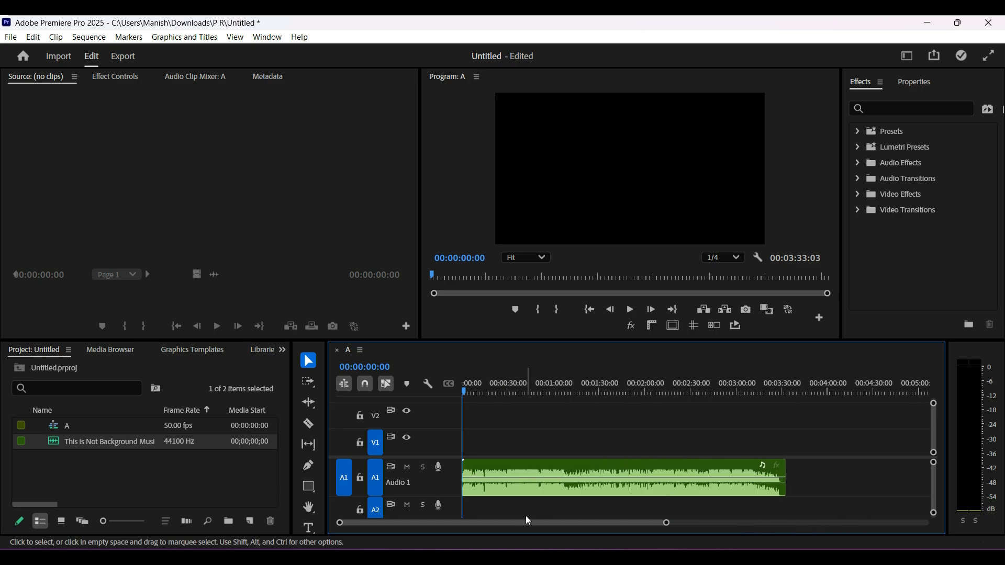
left_click_drag(523, 524, 475, 539)
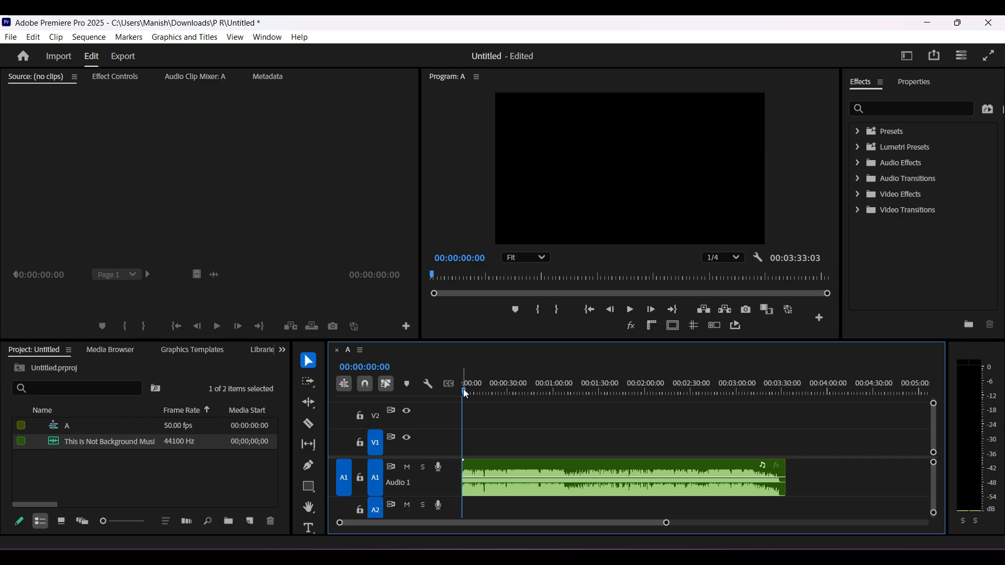
left_click_drag(466, 393, 584, 393)
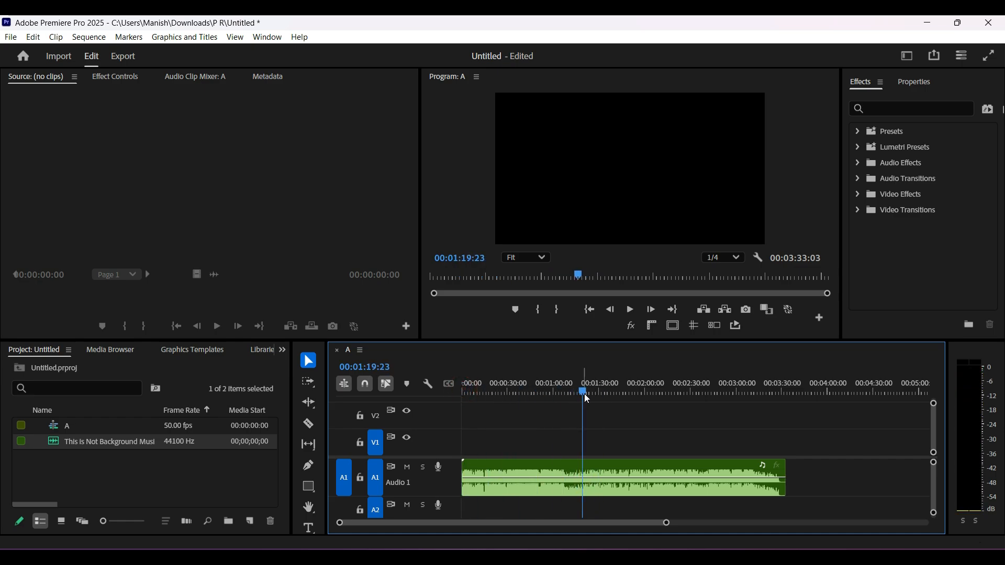
left_click(606, 467)
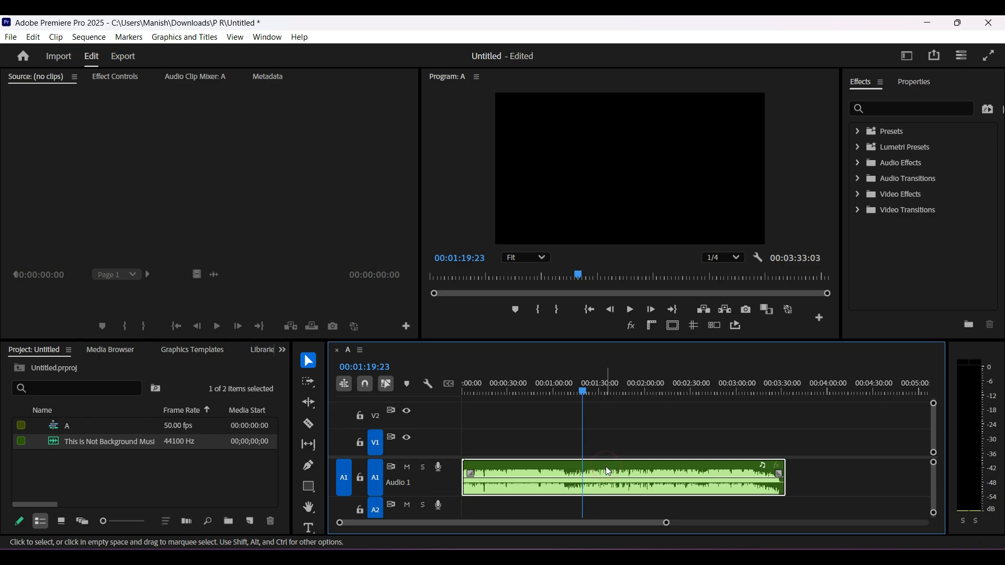
key("ctrl+k")
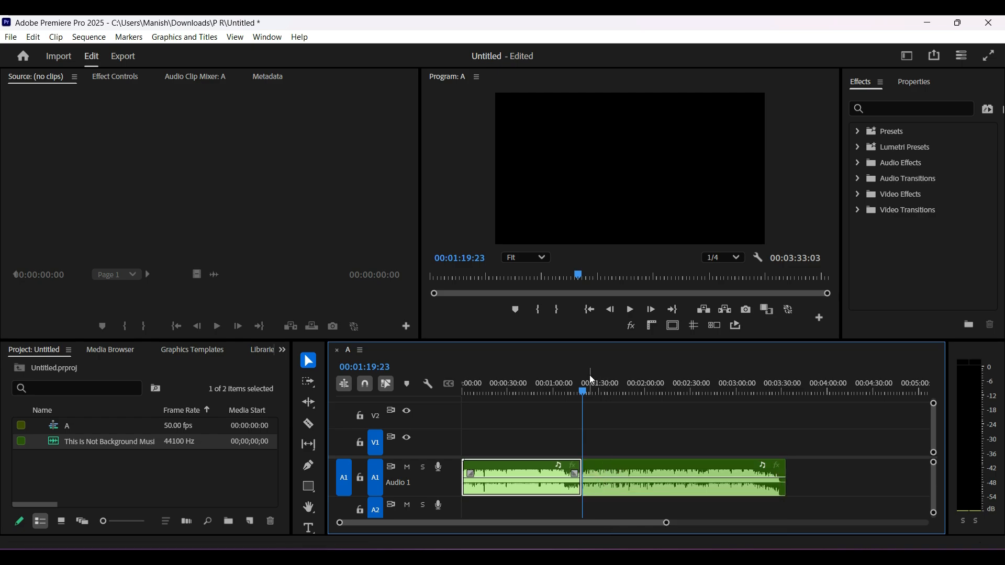
Apply a Constant Power crossfade at the cut between the two music clips on track A1
left_click_drag(582, 391, 547, 389)
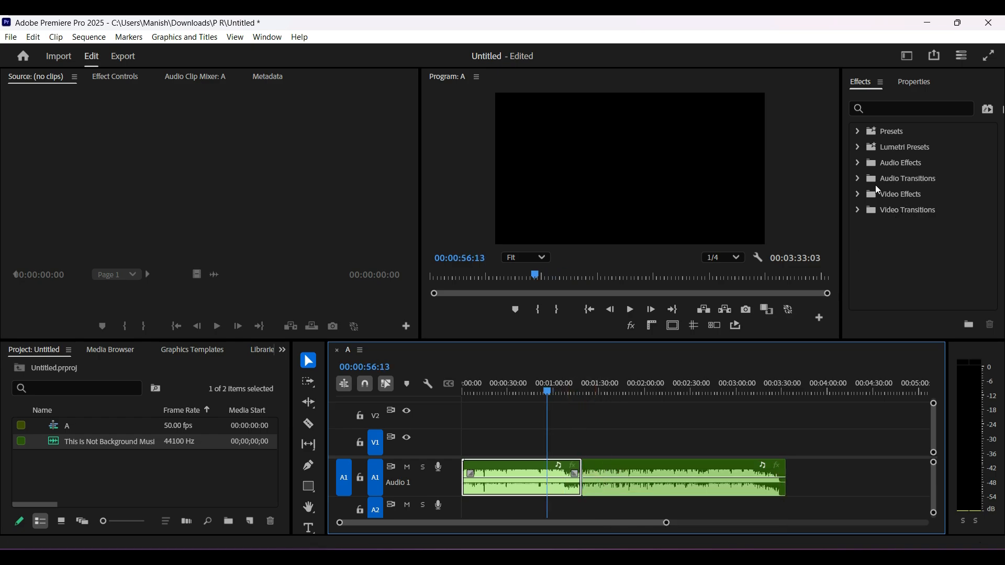
left_click(858, 179)
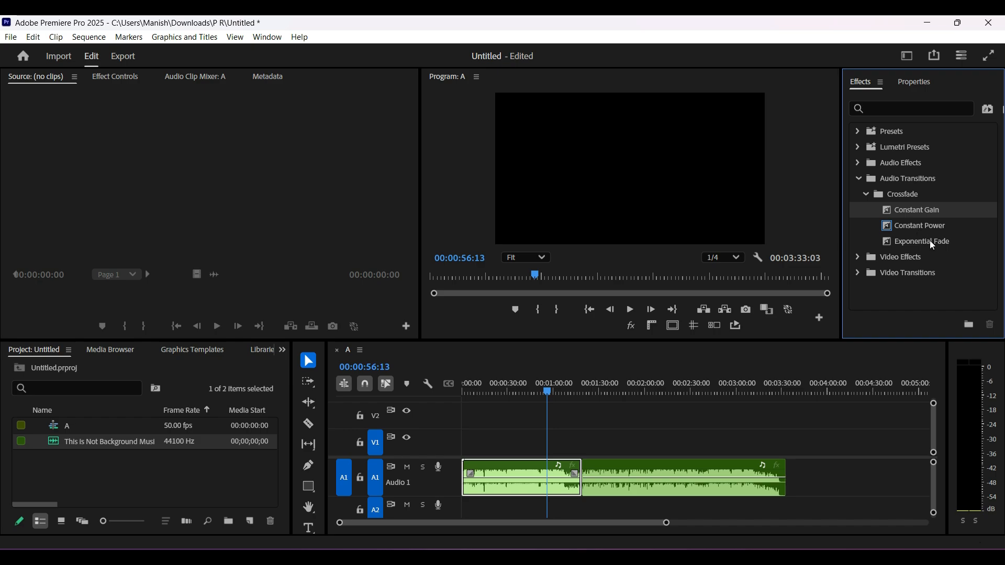
left_click_drag(929, 227, 585, 485)
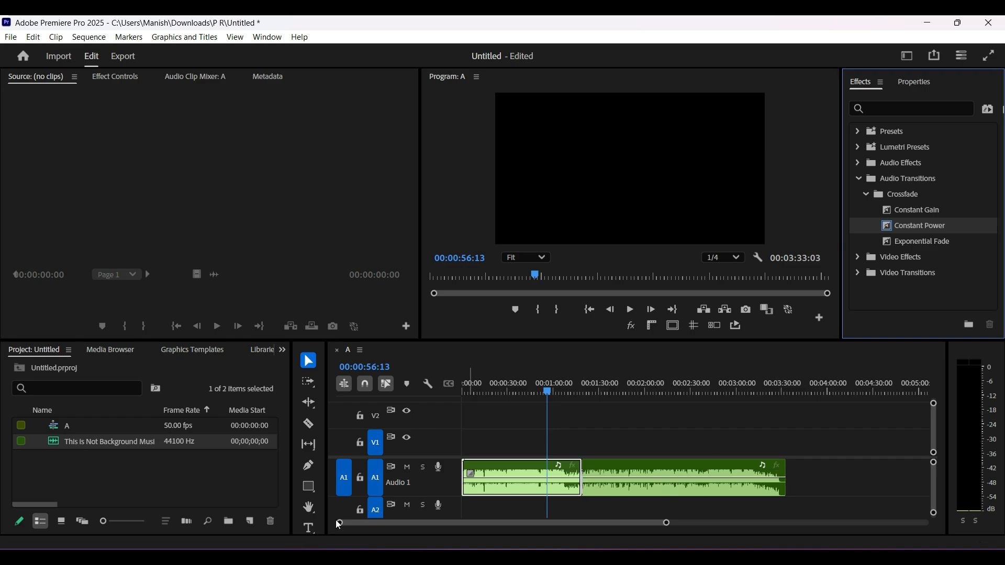
left_click(639, 424)
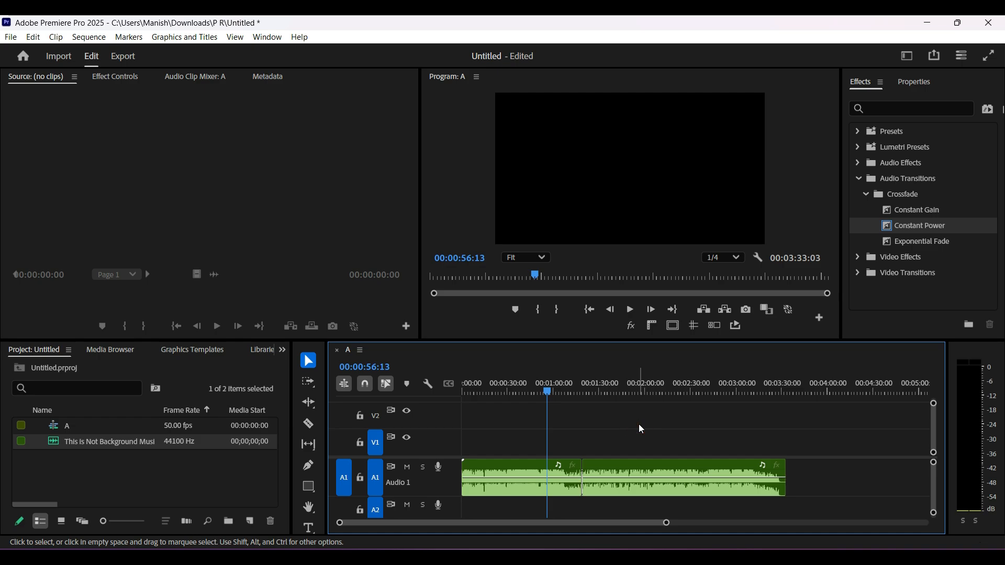
Open the Constant Power transition's effect settings and set its duration to 00:00:05:28
left_click(582, 481)
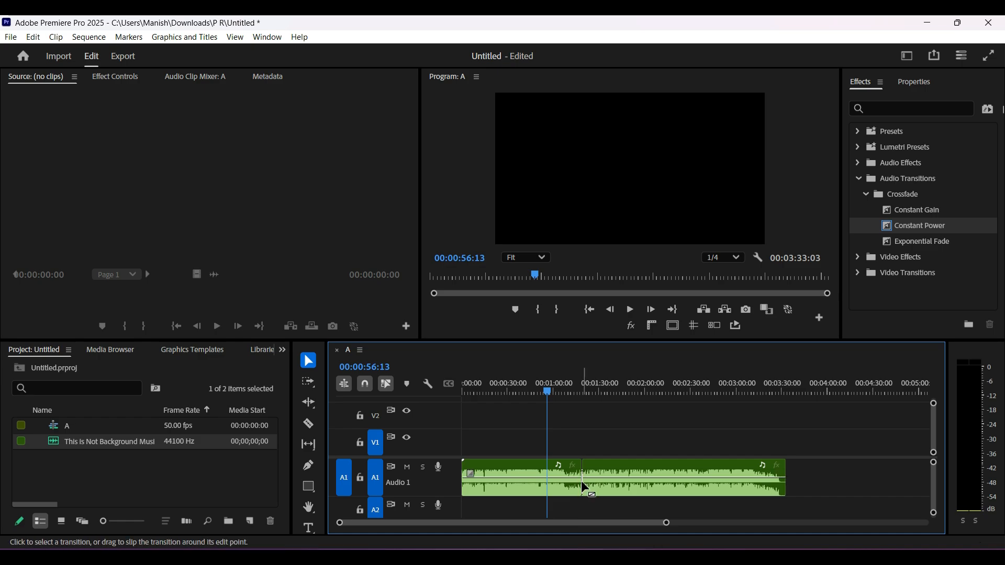
left_click(582, 484)
left_click(621, 482)
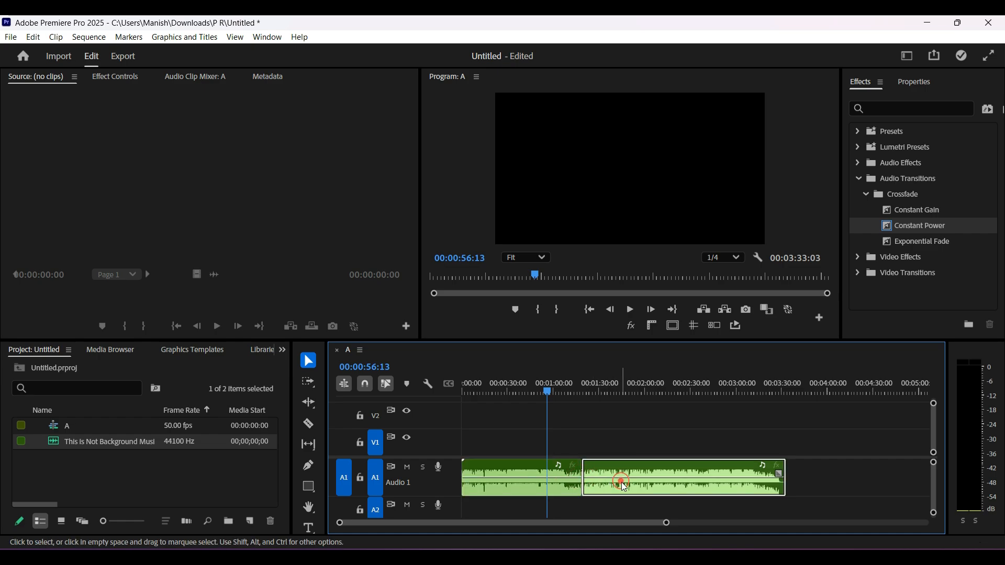
left_click_drag(666, 523, 636, 521)
left_click(669, 424)
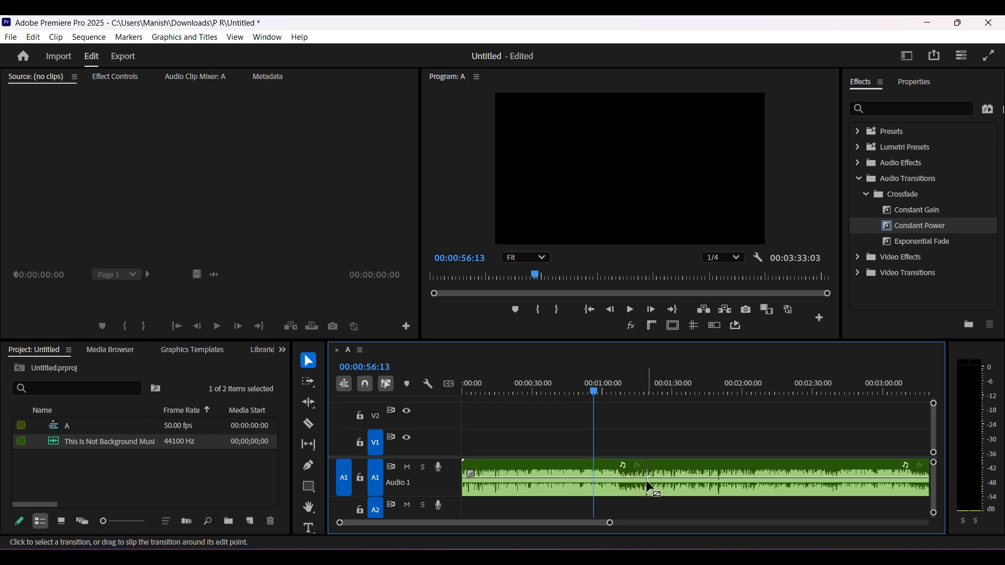
left_click(114, 77)
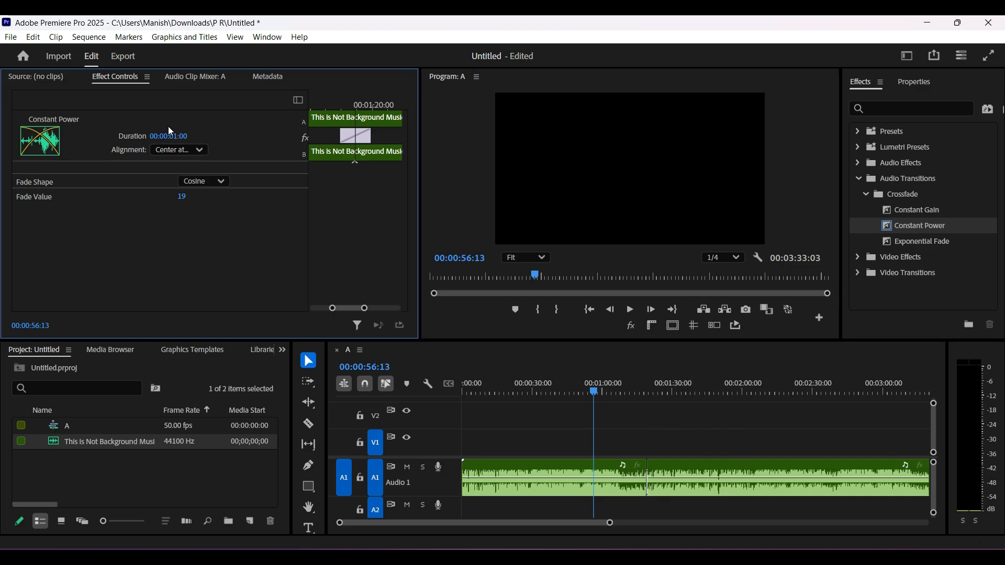
left_click_drag(171, 138, 216, 137)
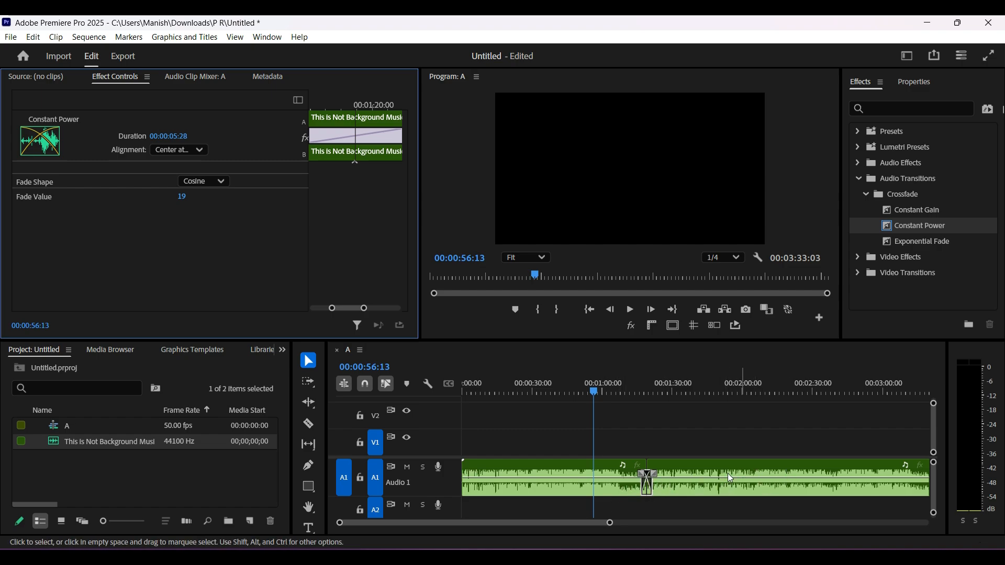
Play the music from shortly before the crossfade to about 00:01:22:44 to hear the transition
left_click_drag(594, 391, 630, 393)
key("space")
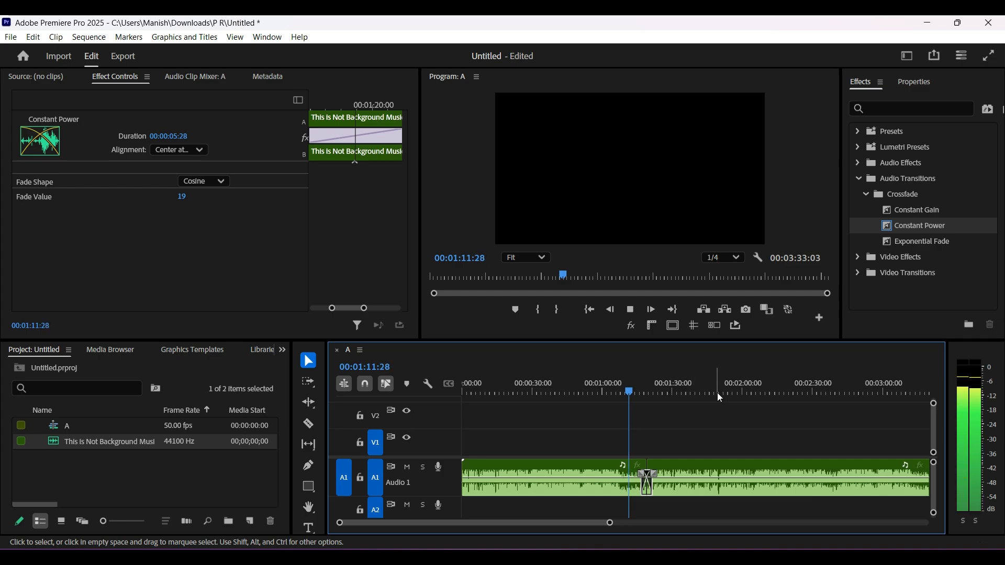
key("XF86AudioLowerVolume")
key("XF86AudioLowerVolume")
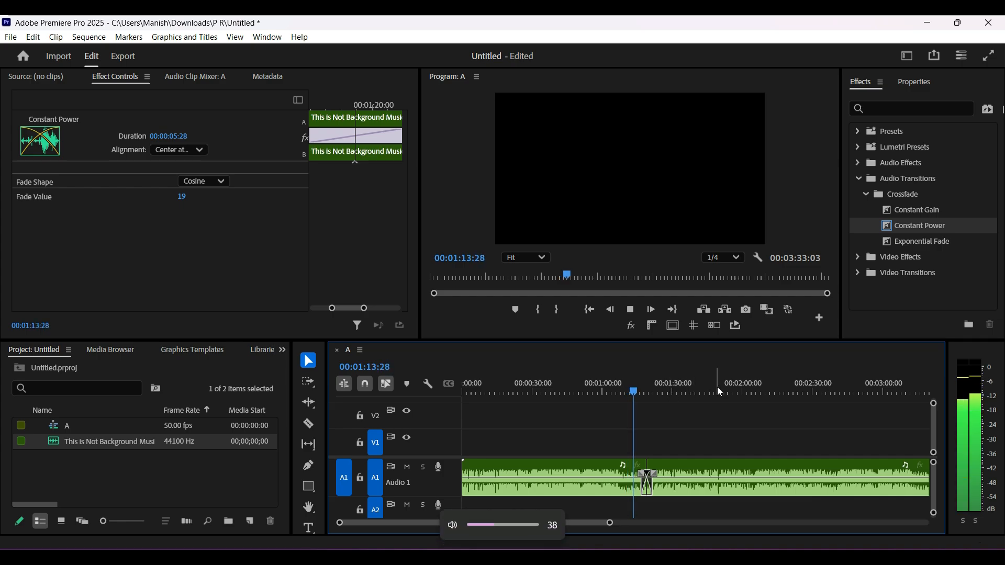
key("XF86AudioRaiseVolume")
key("XF86AudioRaiseVolume")
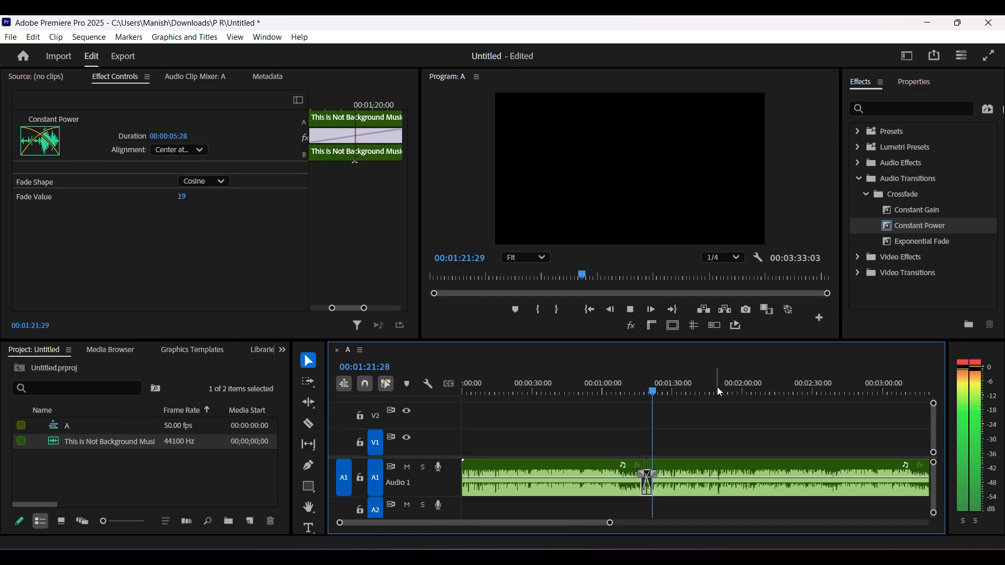
key("space")
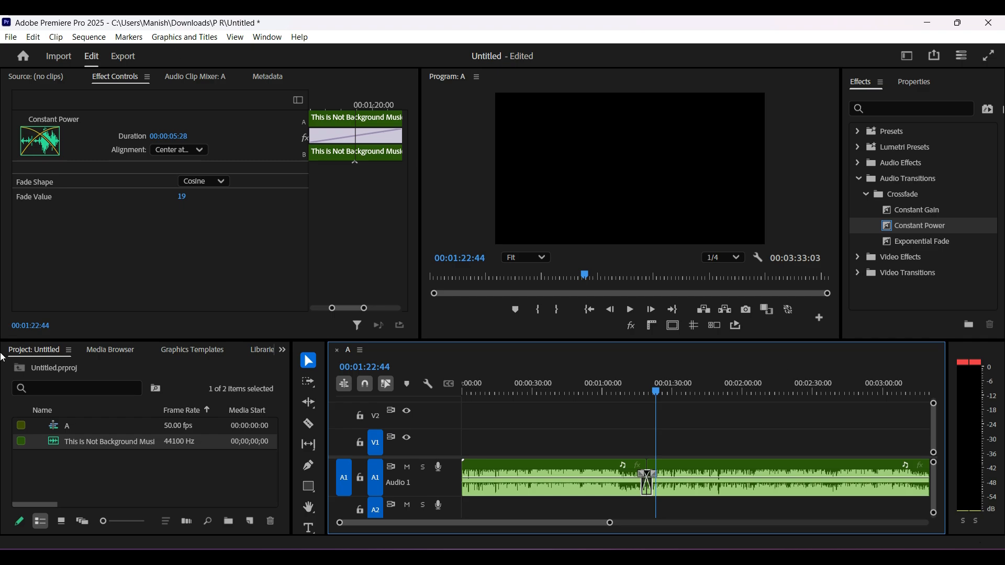
Set the crossfade's fade value to 50 and lengthen its duration to 00:00:12:13
left_click_drag(182, 195, 192, 195)
left_click(182, 195)
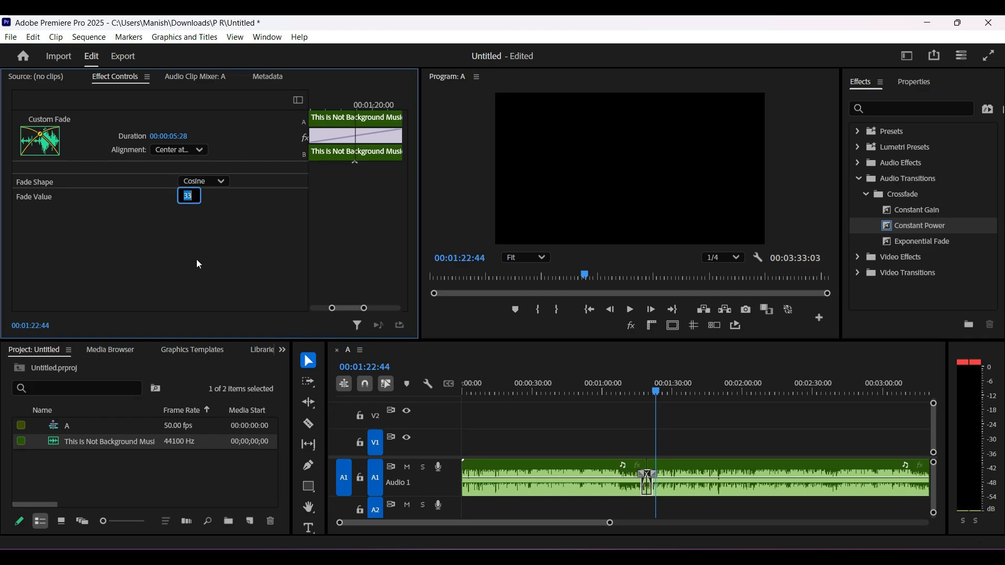
type("35")
left_click(189, 197)
type("50")
left_click_drag(176, 137, 183, 135)
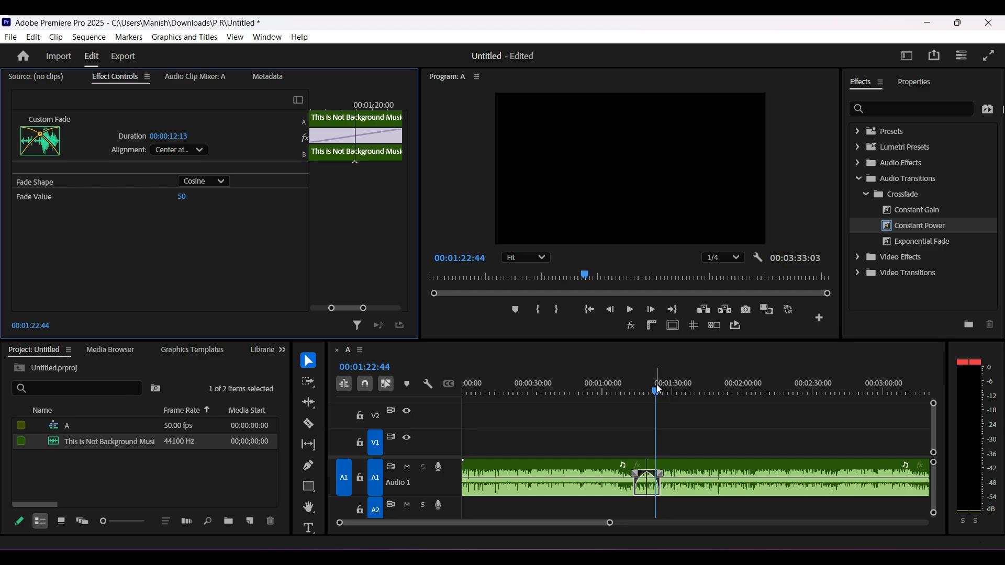
Play the sequence from 00:01:06:16 through the lengthened crossfade to hear the Cosine fade
left_click_drag(656, 392, 617, 391)
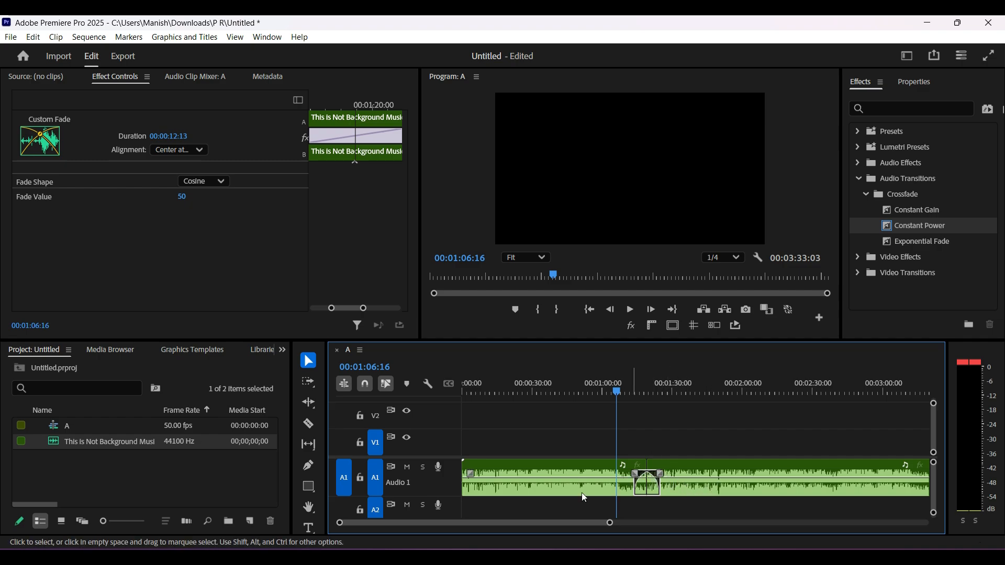
key("space")
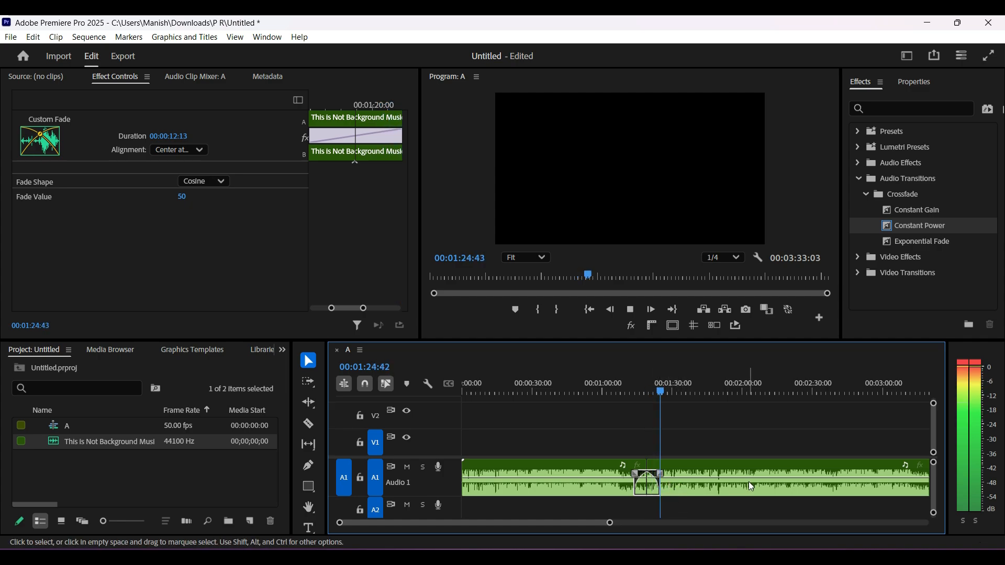
key("space")
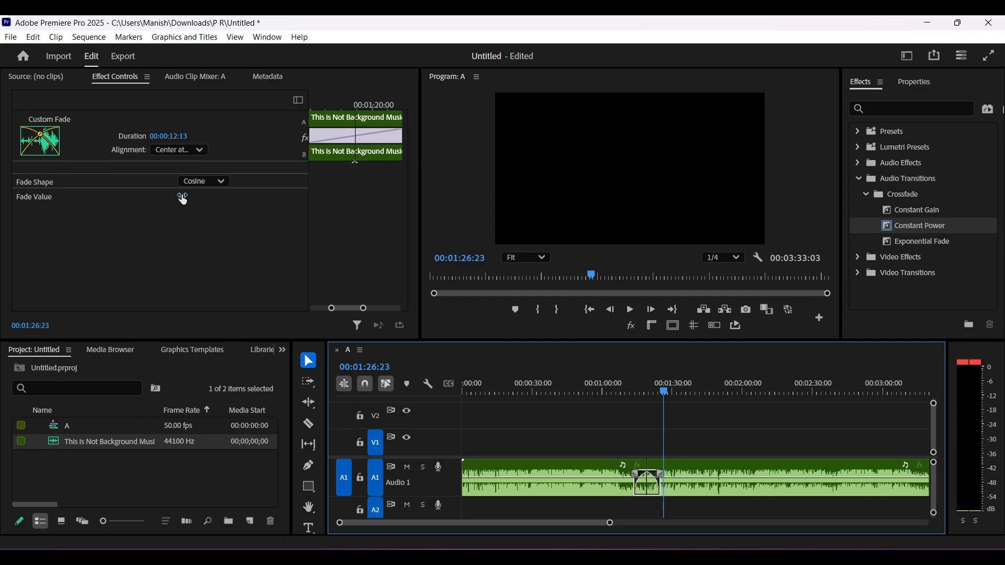
Change the crossfade's fade shape to Linear with a fade value of -100
left_click(206, 183)
left_click(211, 208)
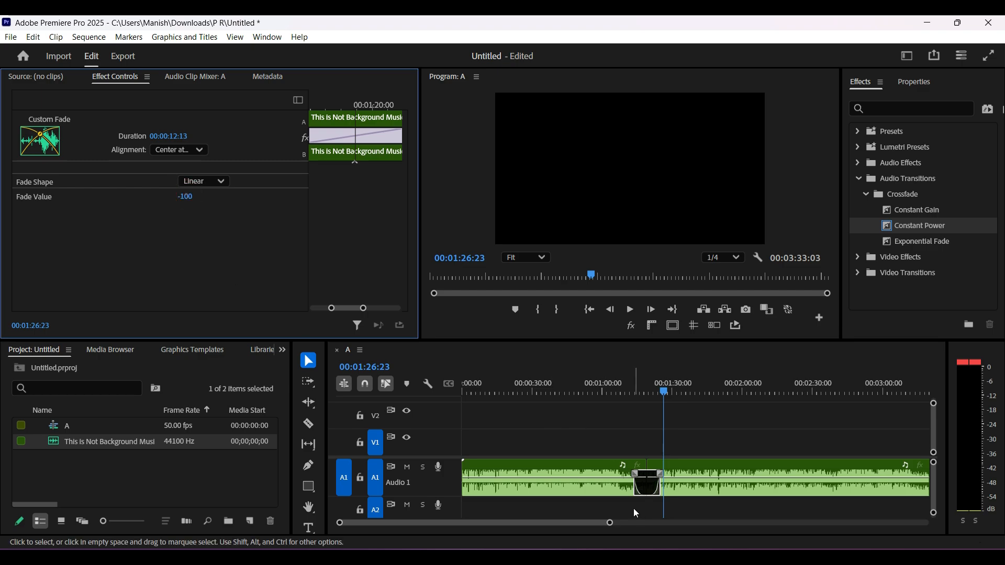
Play the sequence from about 00:01:07:36 through the Linear crossfade to hear it, and select the transition
left_click_drag(660, 393, 618, 385)
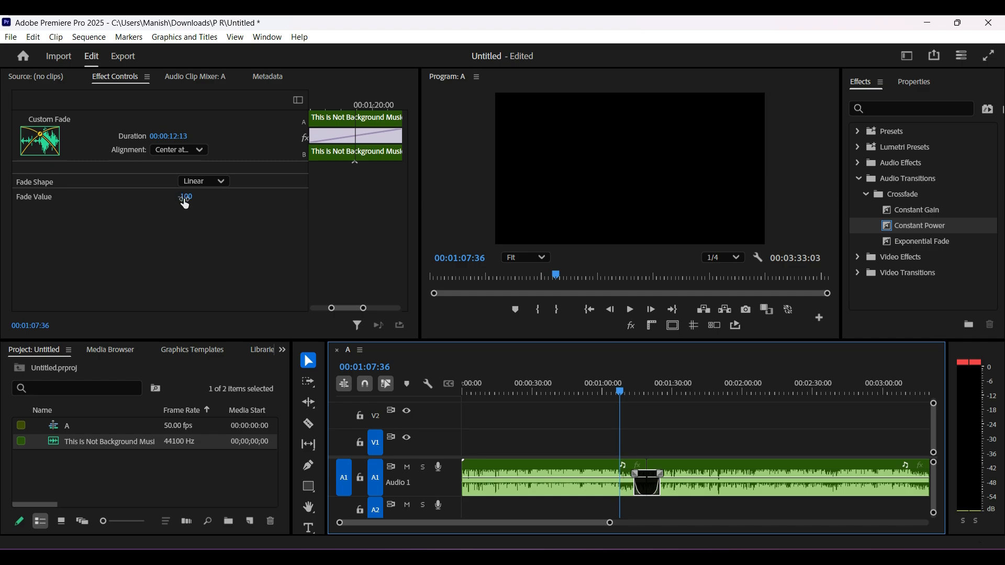
key("space")
key("space")
left_click(624, 391)
key("space")
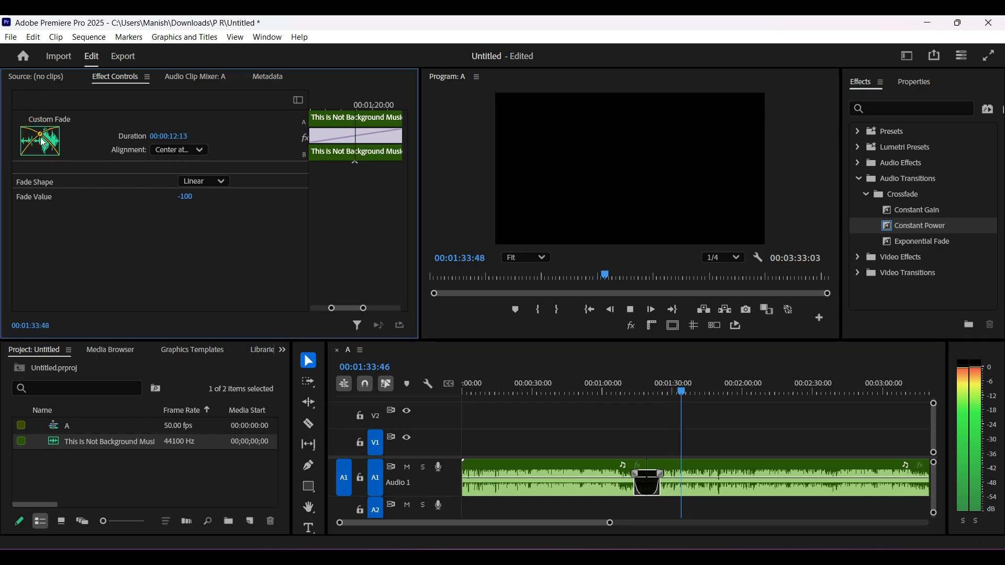
key("space")
left_click(648, 486)
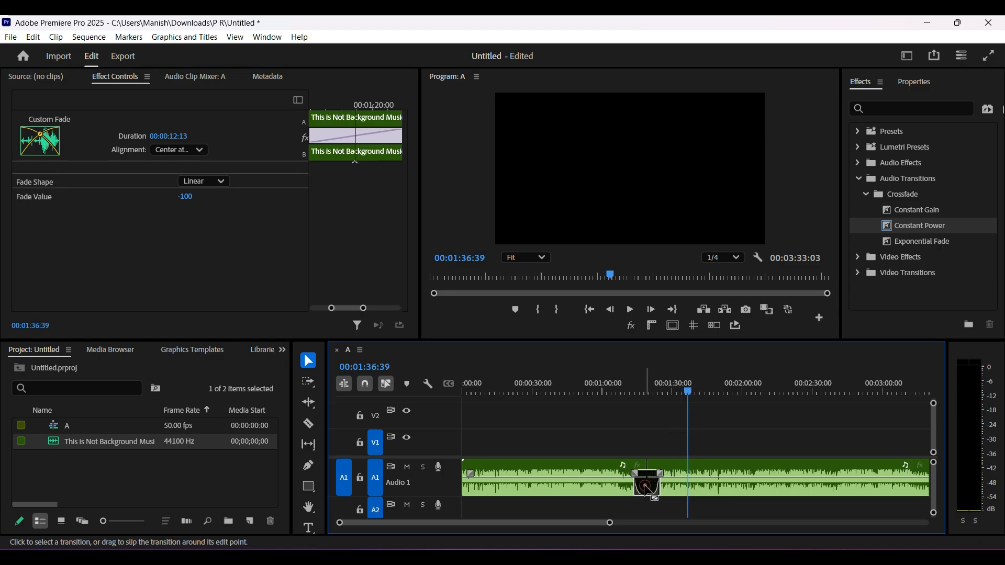
Replace the crossfade at the cut between the two music clips with an Exponential Fade and select it
key("Delete")
left_click_drag(688, 393, 607, 391)
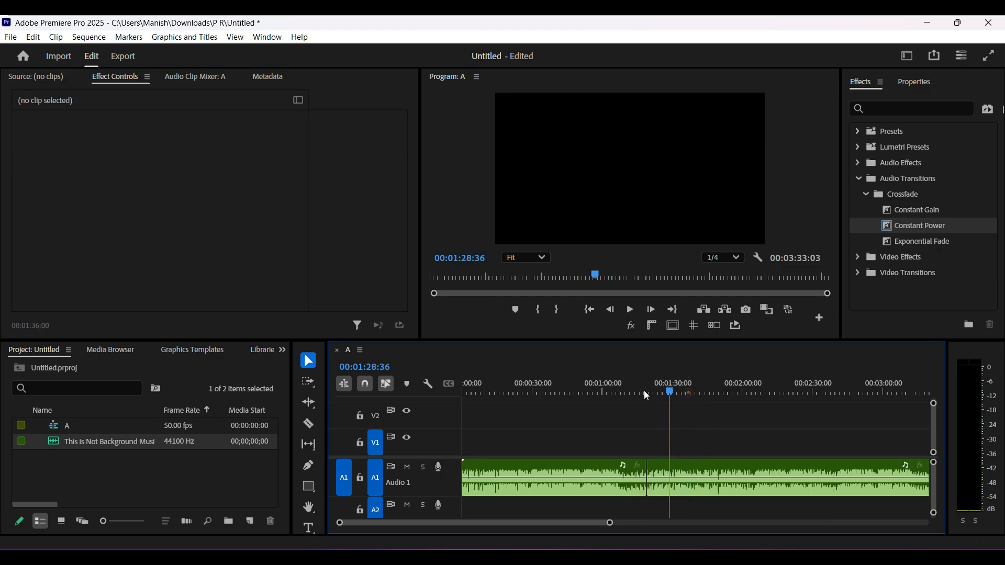
left_click_drag(931, 243, 645, 482)
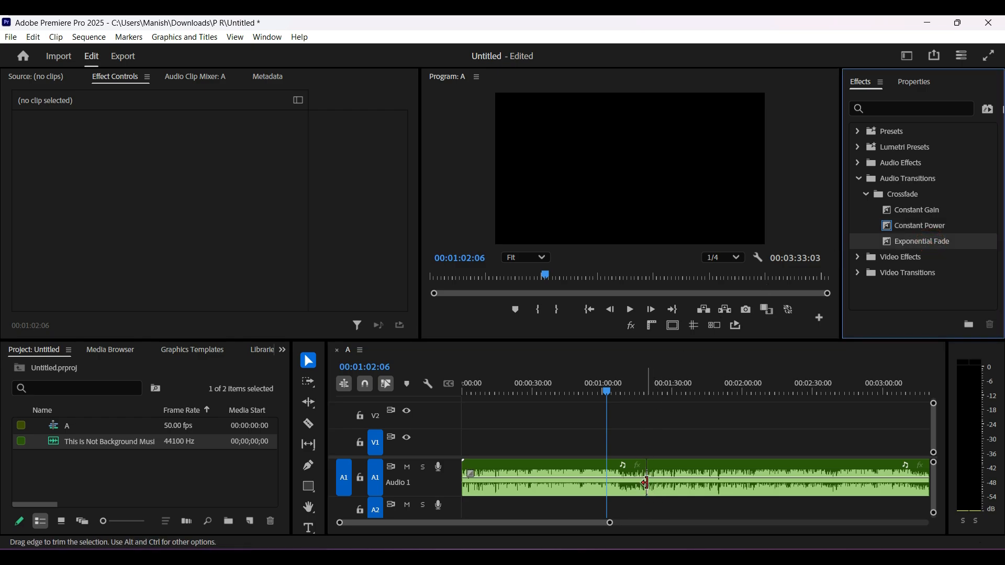
left_click(645, 482)
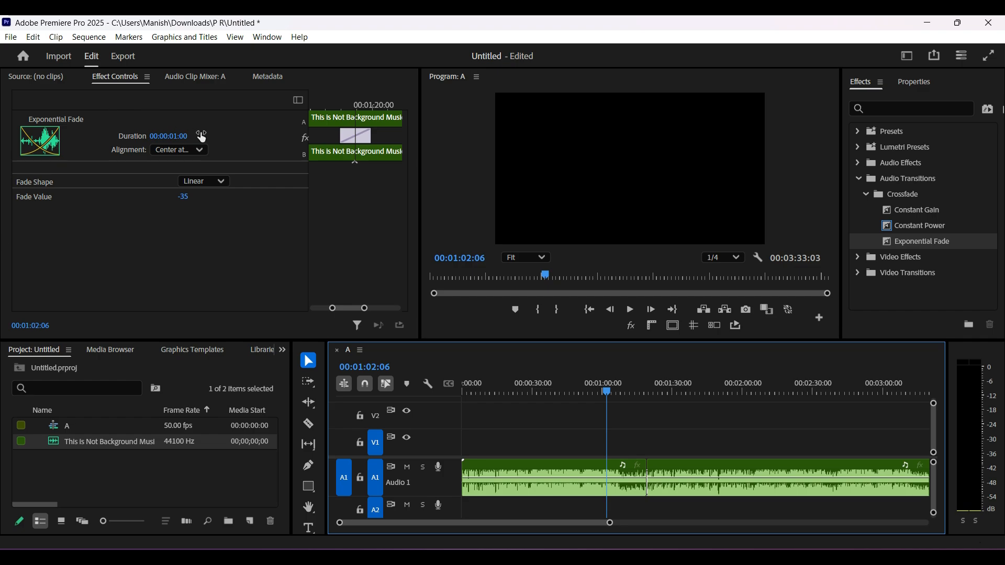
Set the Exponential Fade's duration to 00:00:06:25 and its fade value to 22
left_click_drag(175, 138, 196, 139)
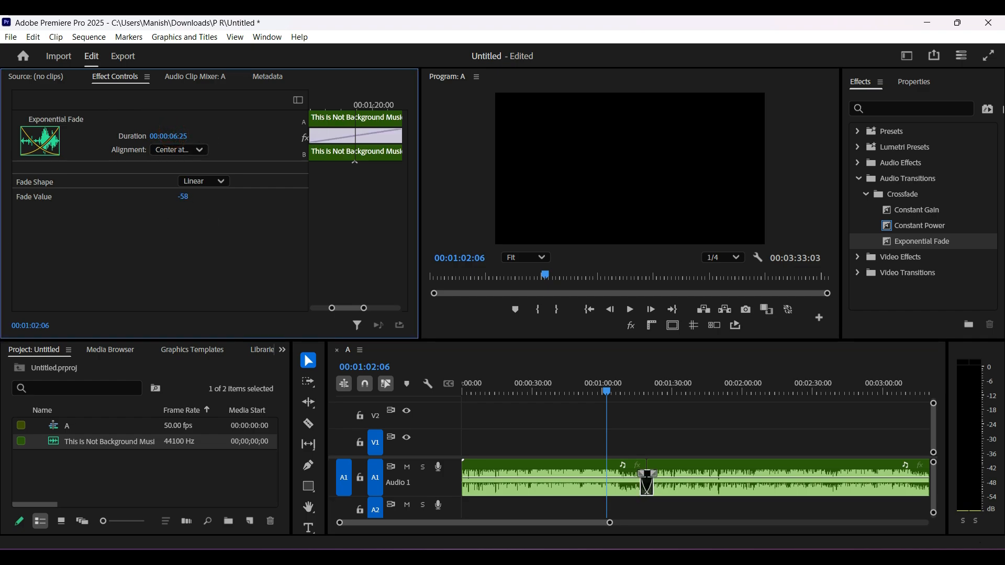
left_click(183, 196)
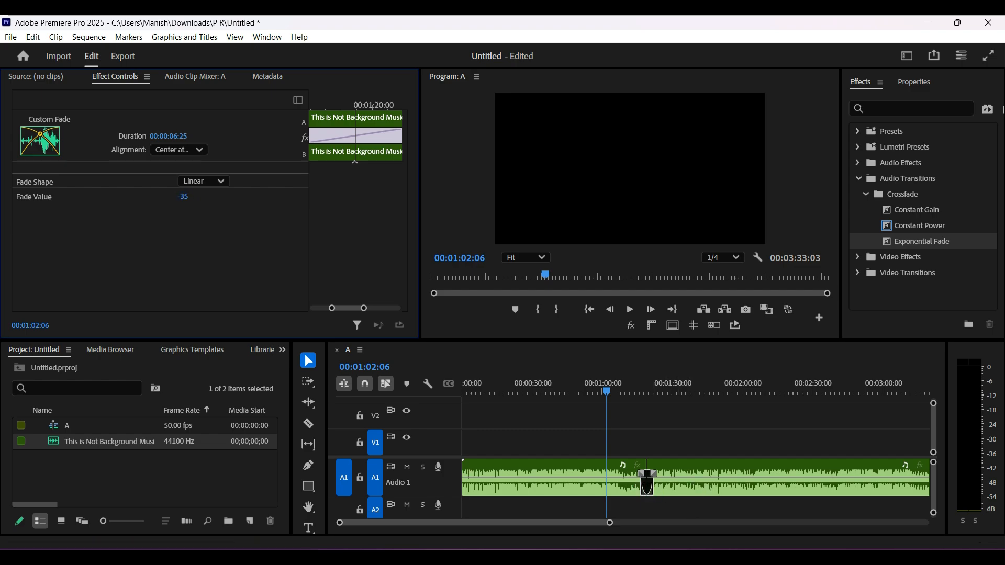
left_click(185, 206)
Collapse the Audio Transitions folder and delete the fade at the cut between the two music clips
left_click(859, 179)
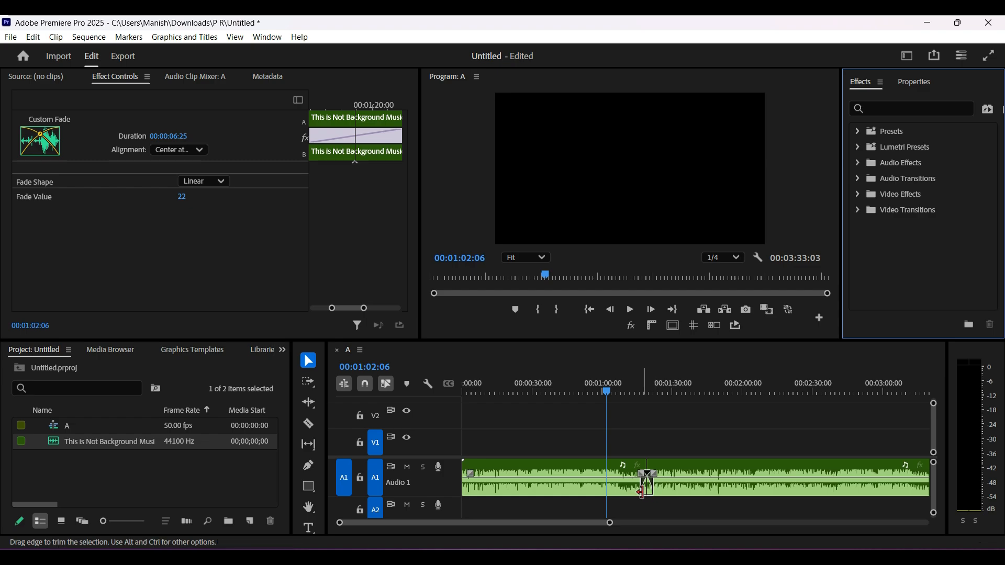
left_click(646, 487)
key("Delete")
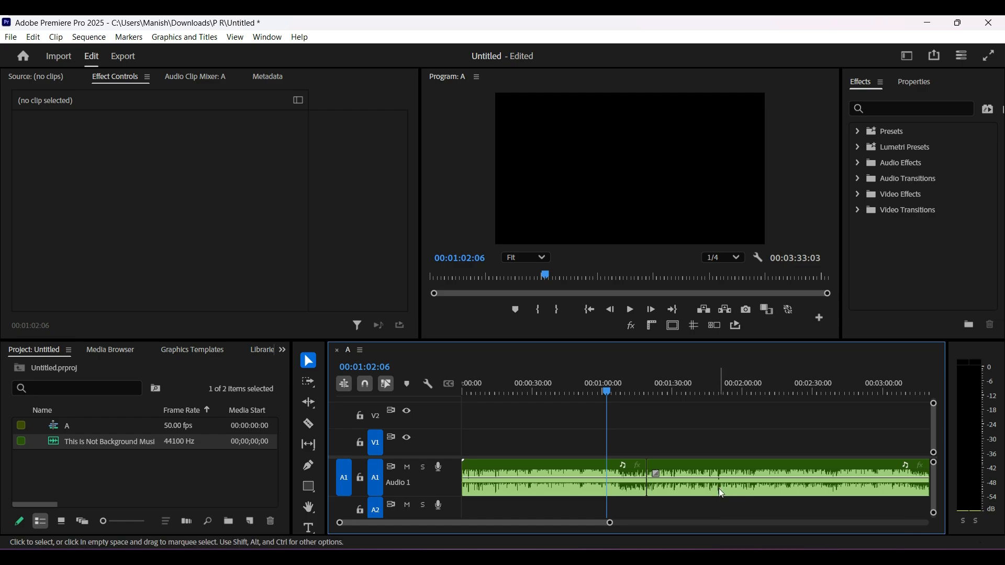
Delete both music clips from the timeline and place the full background music file at the start of track A1
left_click_drag(744, 507, 582, 432)
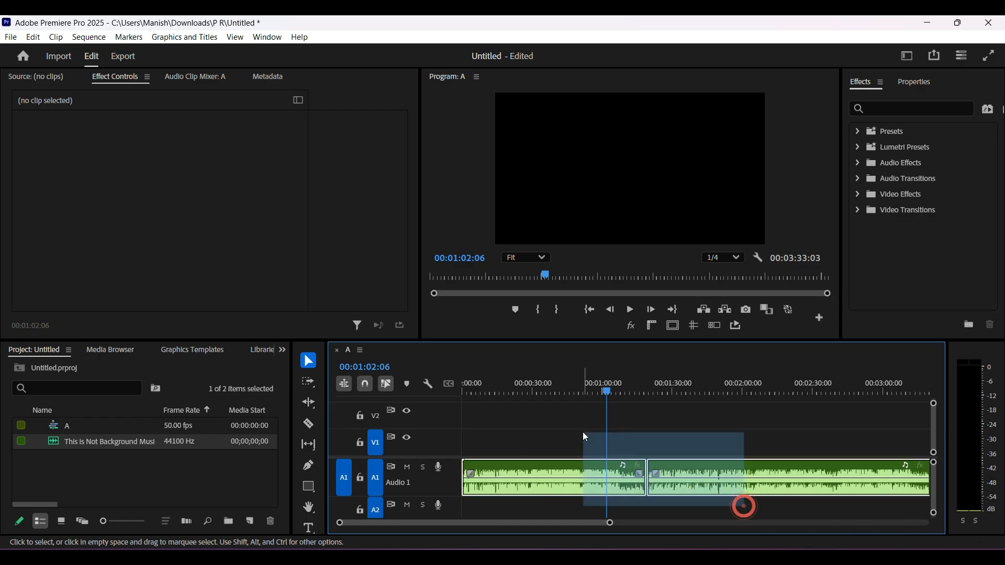
key("Delete")
left_click_drag(64, 437, 450, 469)
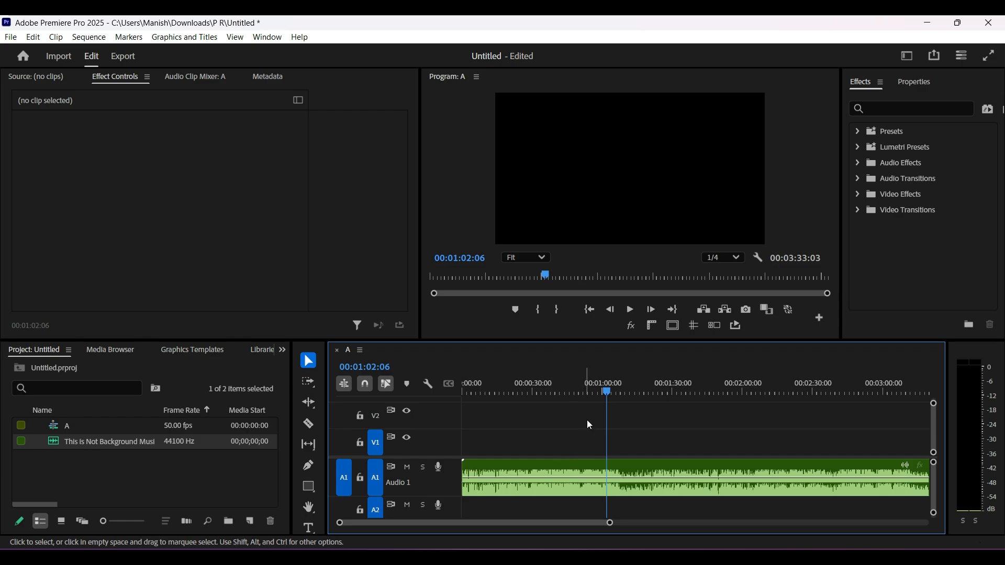
Move the playhead to 00:00:41:35 and set the music clip's displayed keyframes to Volume Level
left_click_drag(605, 386, 569, 450)
left_click(589, 494)
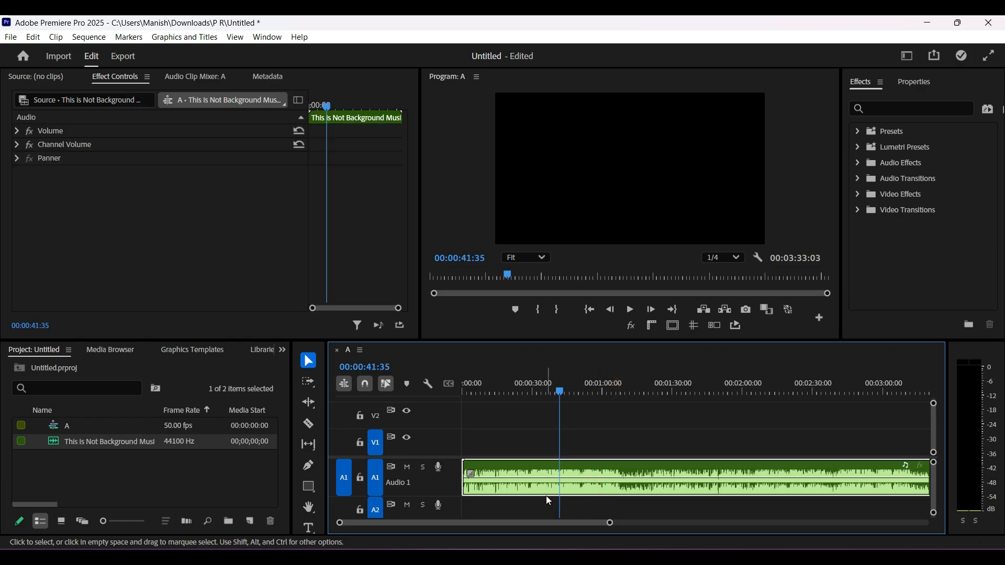
right_click(606, 494)
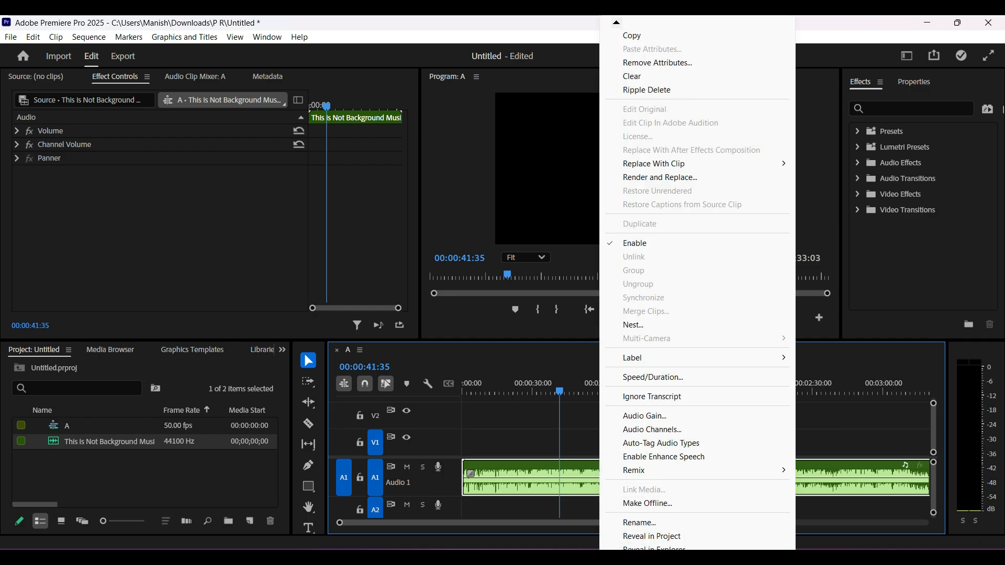
scroll(697, 283, "down", 3)
mouse_move(656, 546)
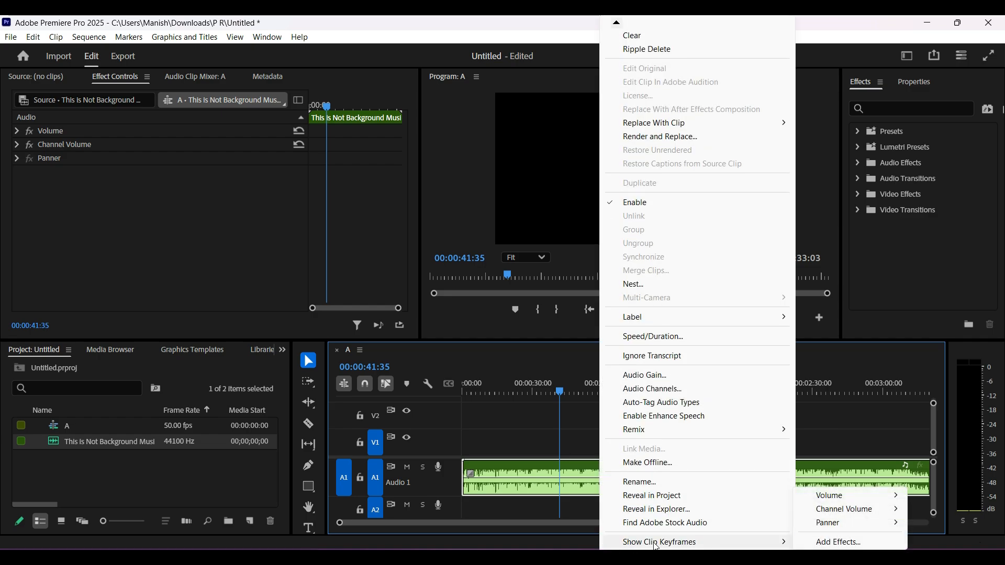
mouse_move(837, 495)
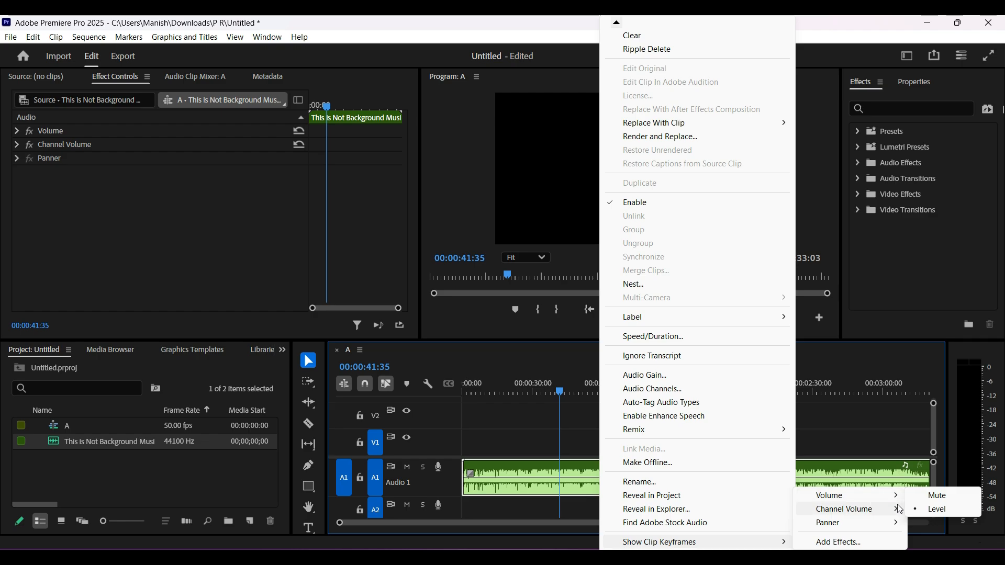
left_click(950, 515)
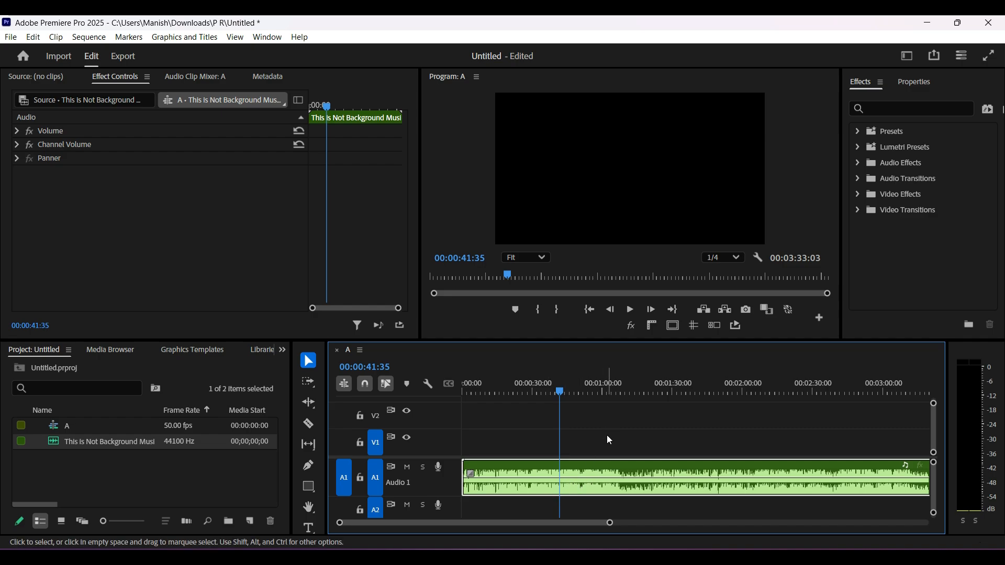
Add three volume keyframes from the playhead onward, lowering the middle one to -999 dB and raising the last to form a dip
left_click(561, 479, "ctrl")
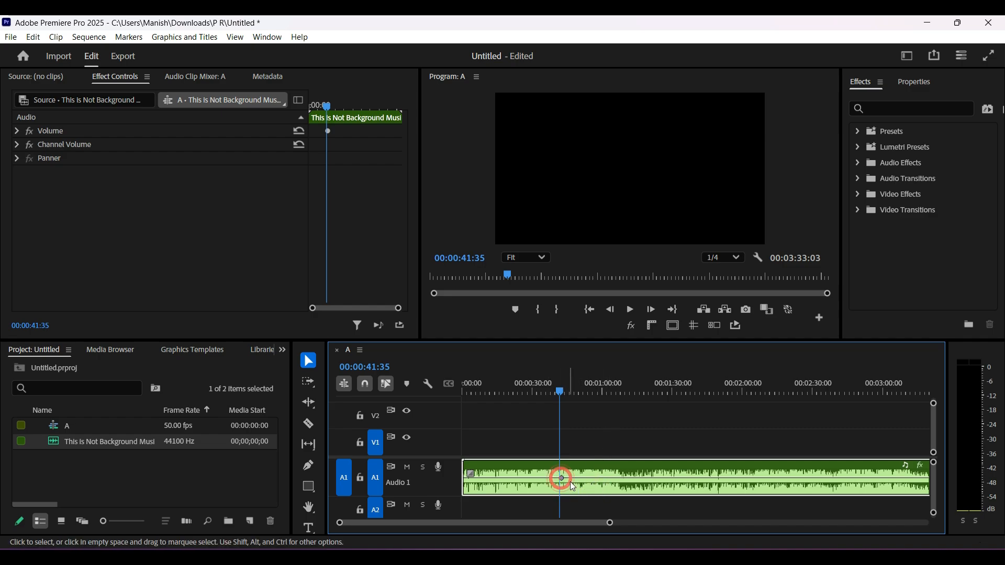
left_click(598, 478, "ctrl")
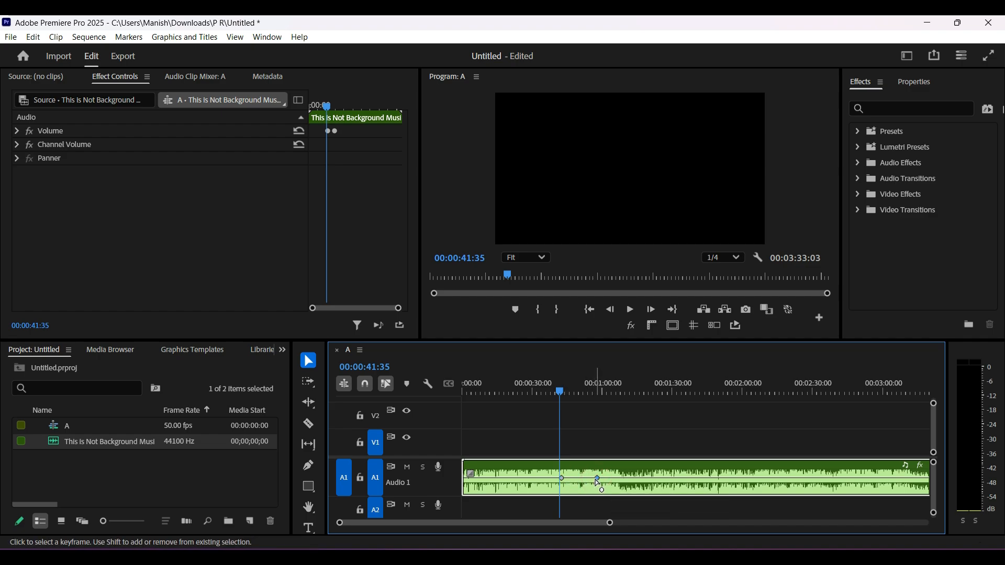
left_click_drag(598, 478, 594, 504)
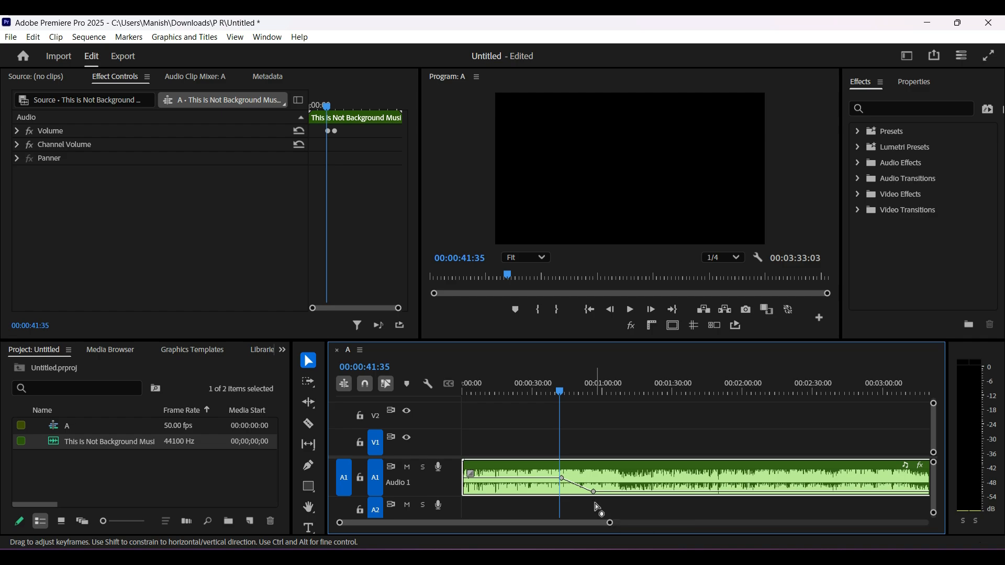
left_click(637, 492, "ctrl")
left_click_drag(638, 494, 636, 475)
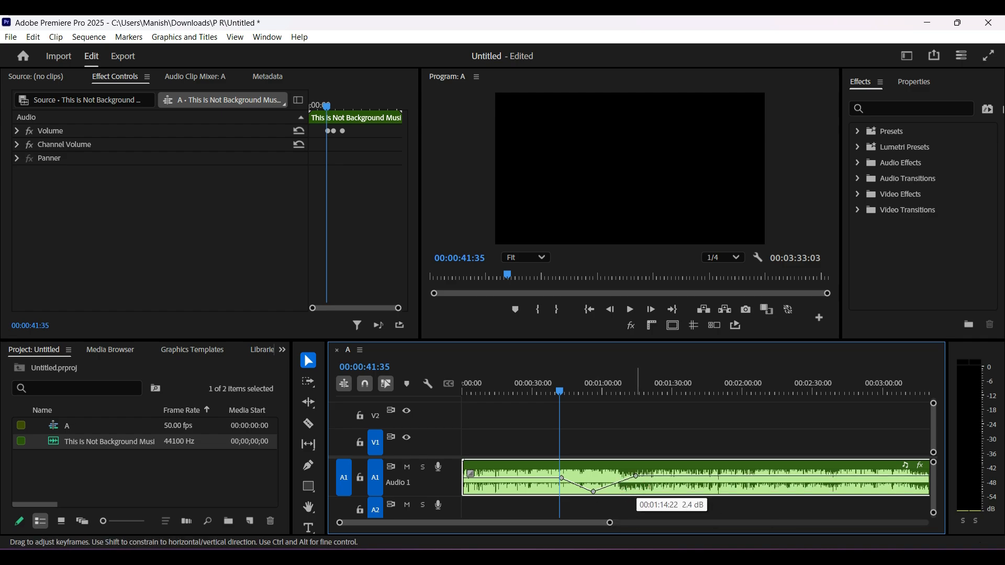
Play the sequence from about 00:00:40 to the dip's lowest keyframe with the system volume raised
left_click(558, 393)
key("space")
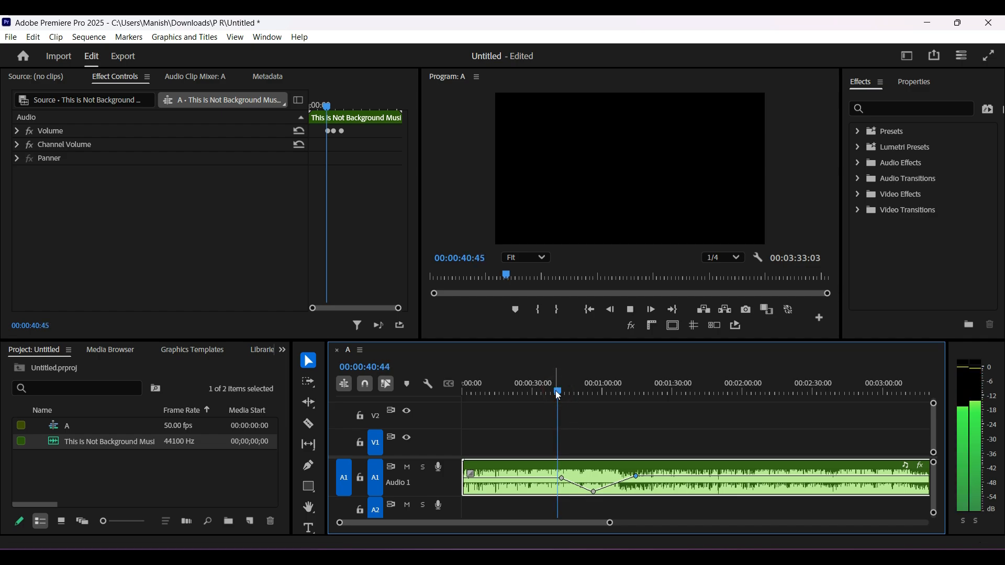
key("XF86AudioRaiseVolume")
key("XF86AudioRaiseVolume")
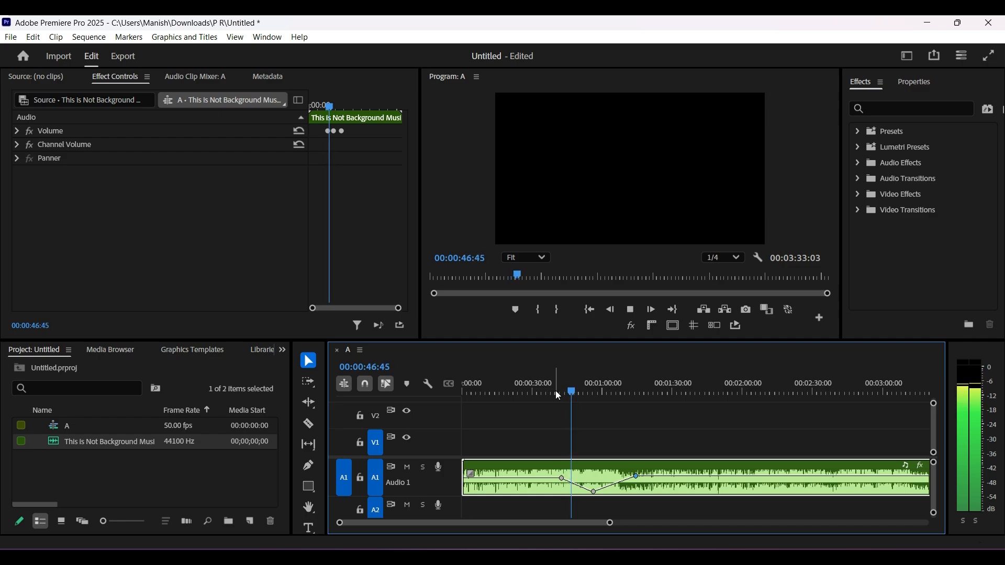
key("XF86AudioRaiseVolume")
key("XF86AudioRaiseVolume")
key("XF86AudioRaiseVolume")
key("XF86AudioRaiseVolume")
key("XF86AudioRaiseVolume")
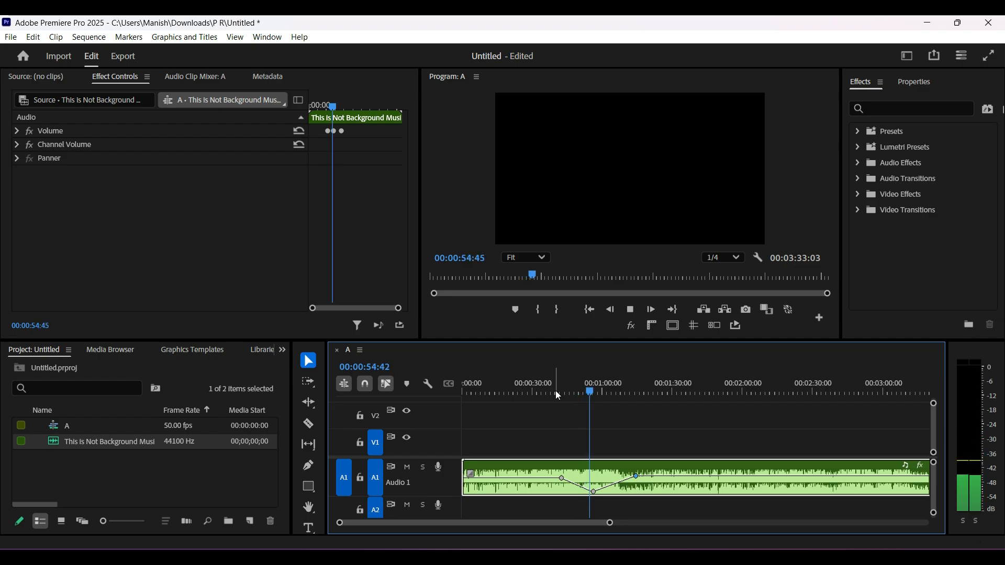
key("space")
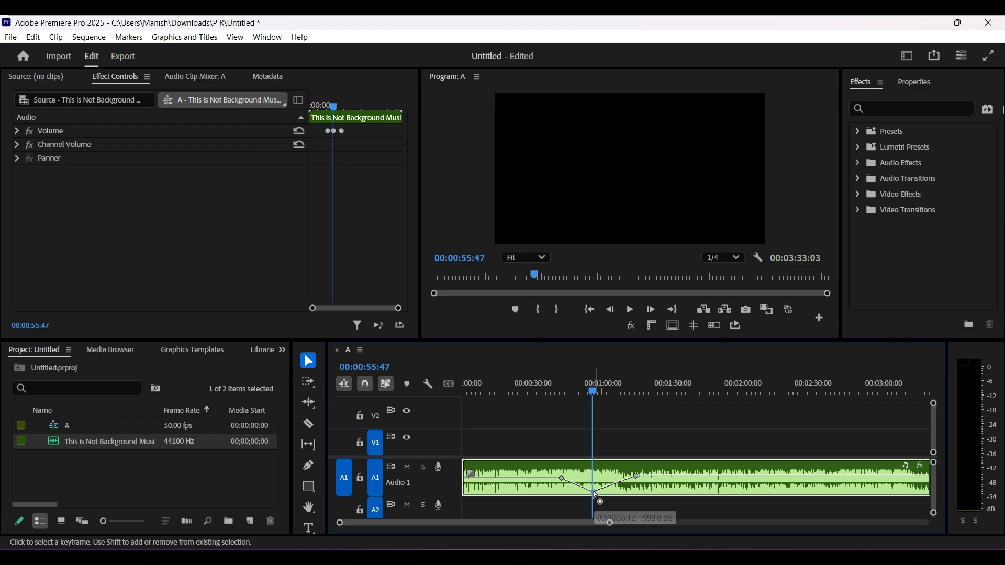
Move the middle and last volume keyframes earlier to shorten the dip, and play through its rising part
left_click_drag(593, 491, 615, 478)
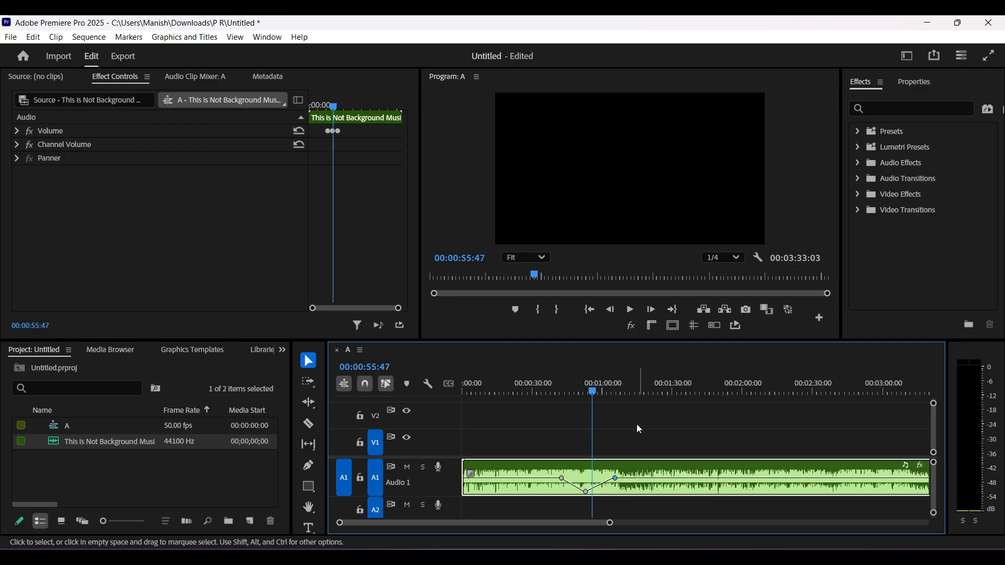
left_click_drag(592, 395, 579, 390)
key("space")
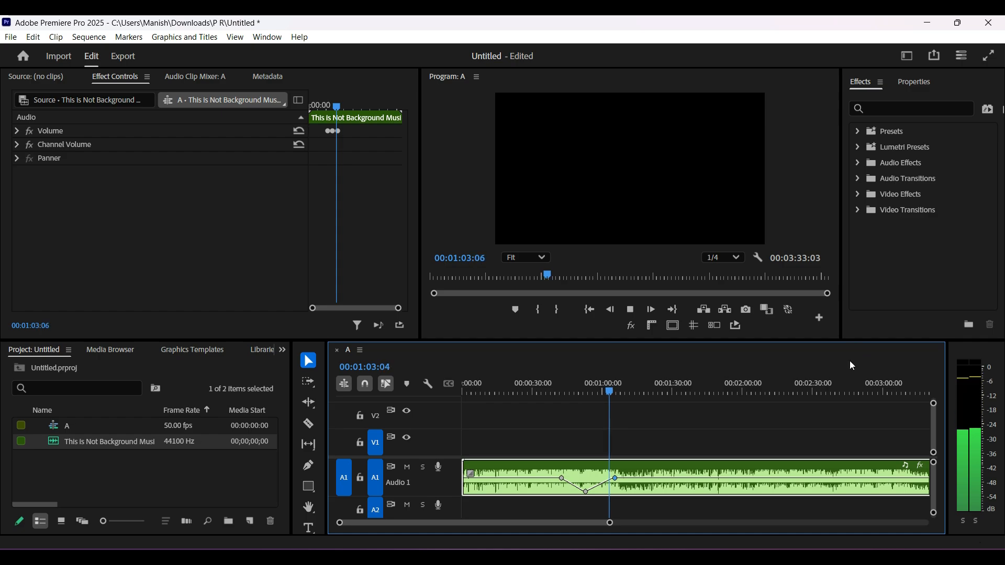
key("space")
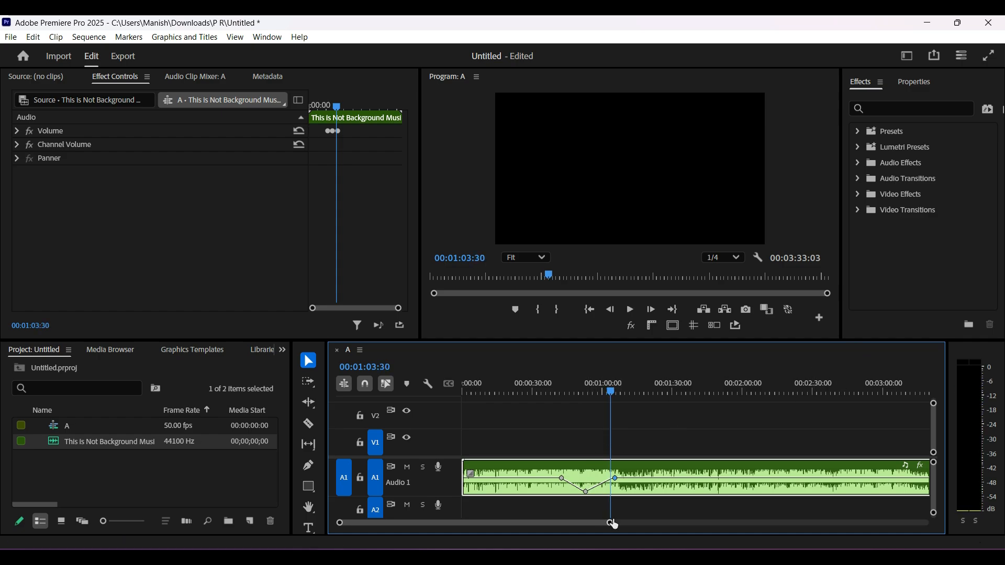
Undo all the volume keyframe edits on the music clip
key("ctrl+z")
key("ctrl+z")
key("ctrl+z")
key("ctrl+z")
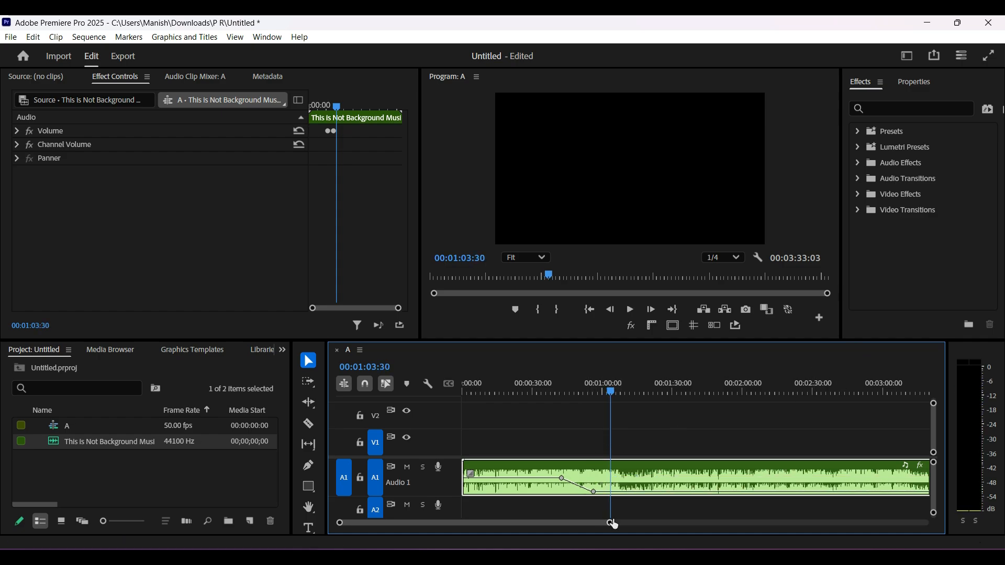
key("ctrl+z")
key("ctrl+z")
key("ctrl+z")
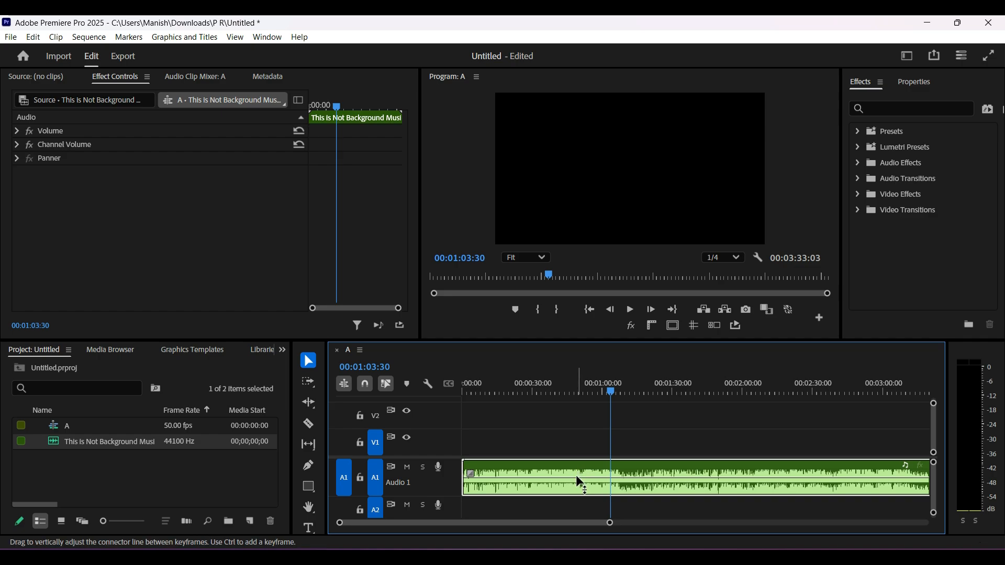
Lower the whole music clip's volume level, play a moment of it, and undo the level change
left_click_drag(576, 478, 576, 489)
key("space")
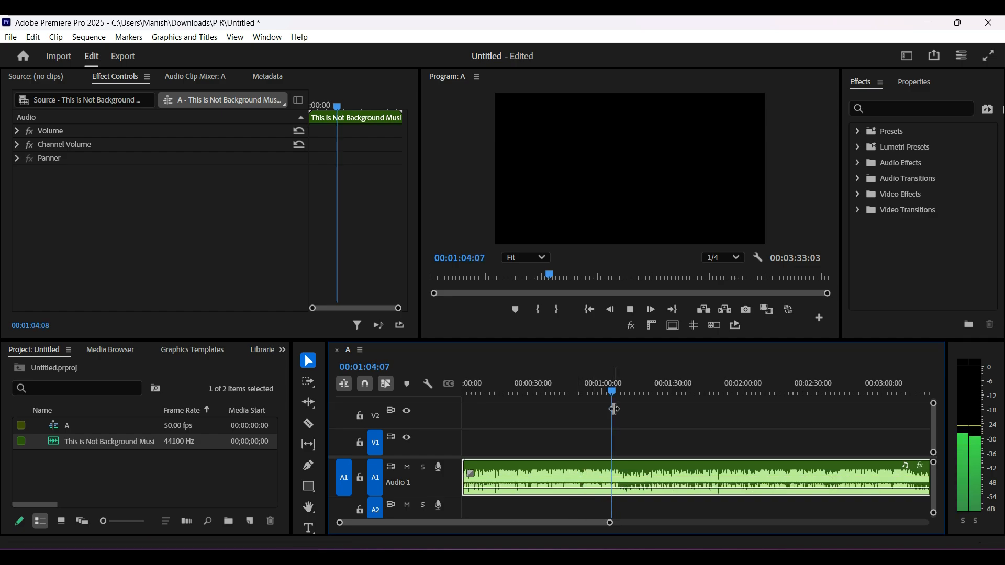
key("space")
key("ctrl+z")
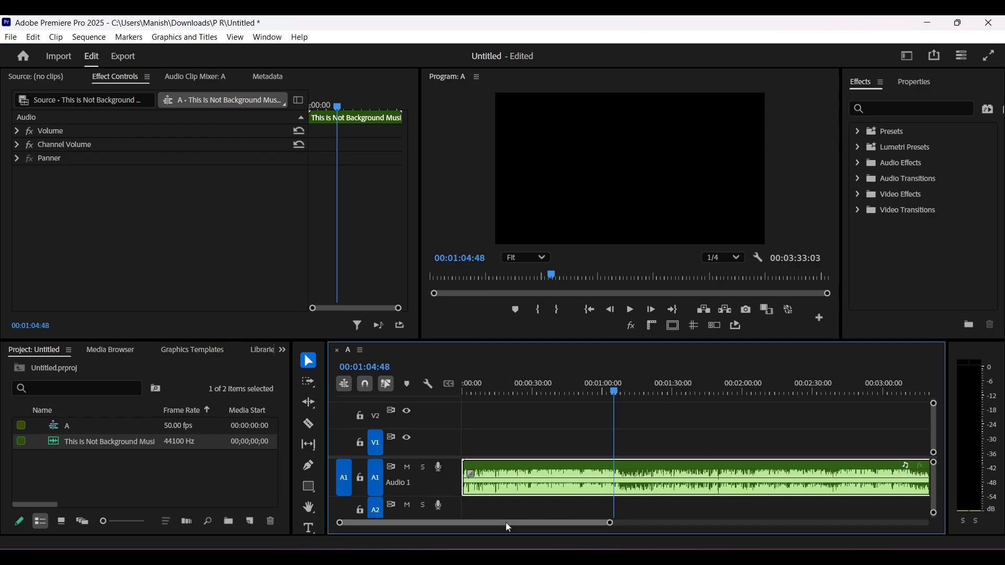
Fade out the music clip's ending with a volume keyframe at 00:03:17:19 and a second one lowered to the bottom near the clip's end
left_click_drag(508, 525, 567, 532)
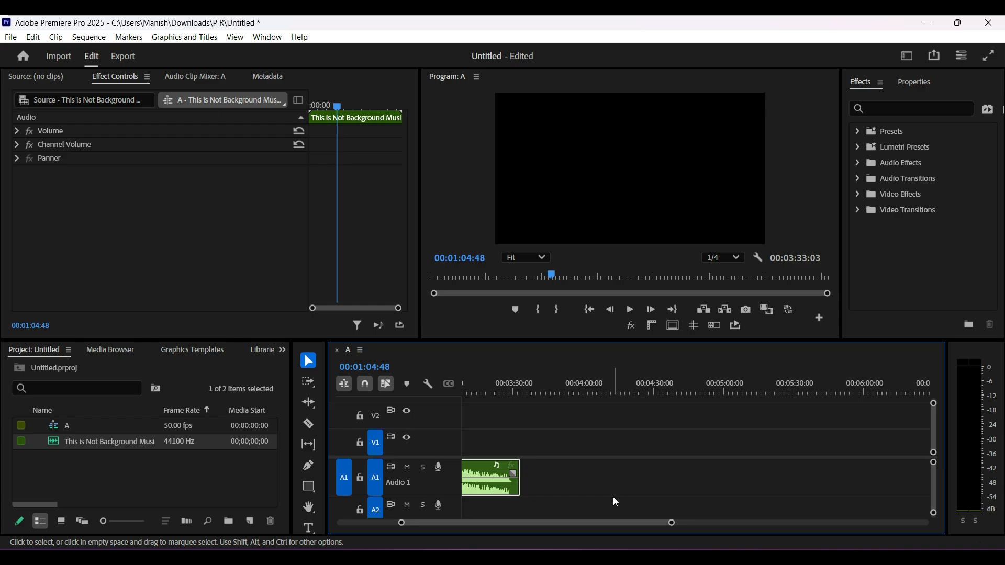
left_click_drag(598, 523, 592, 522)
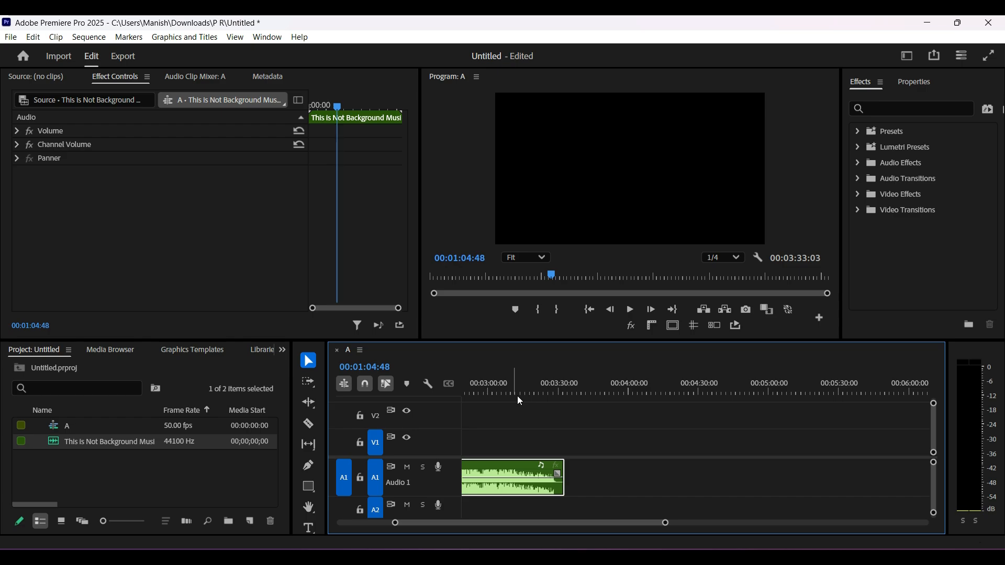
left_click(522, 419)
left_click(514, 392)
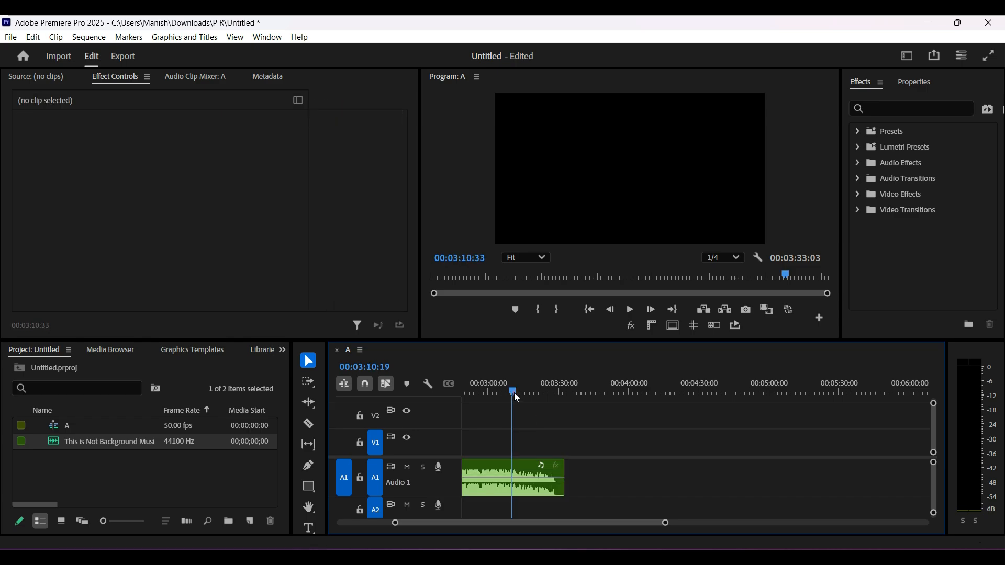
left_click_drag(510, 388, 526, 391)
left_click(540, 484)
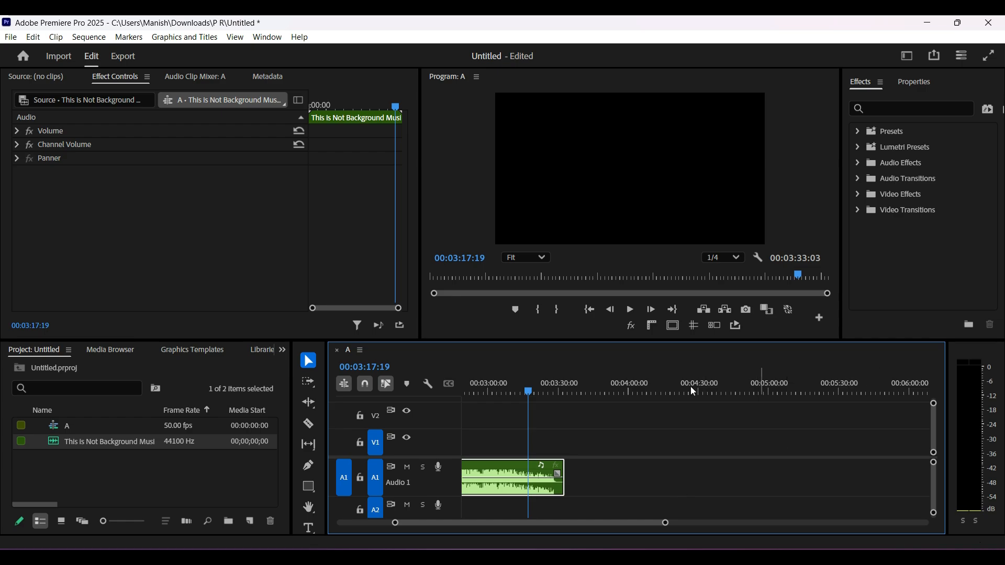
left_click(528, 480, "ctrl")
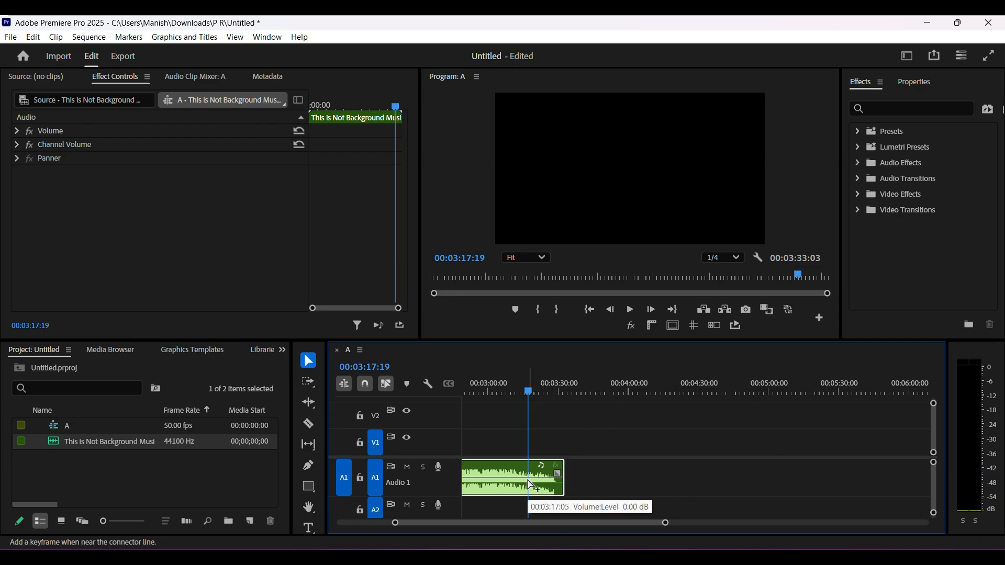
left_click(560, 478, "ctrl")
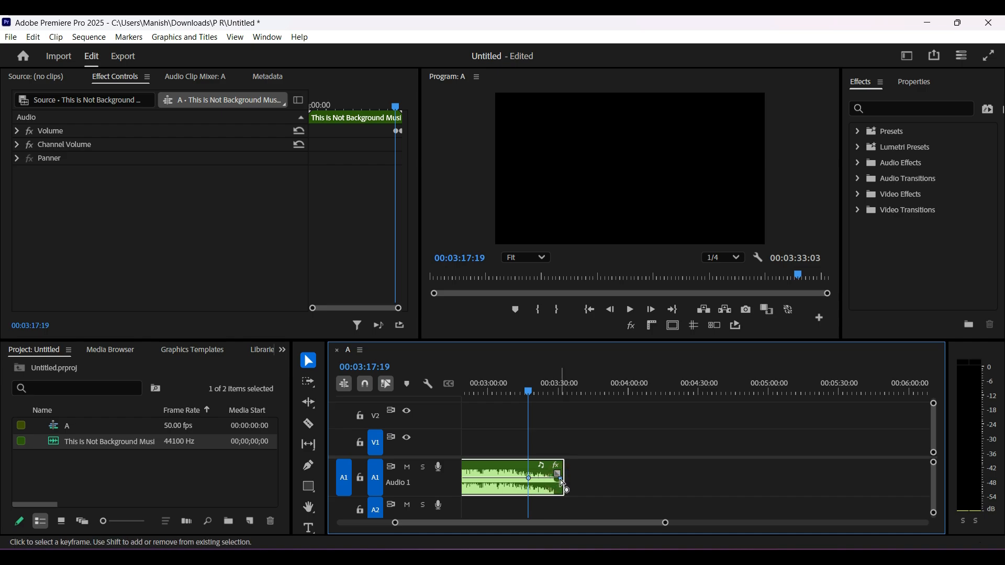
mouse_move(560, 482)
left_mouse_down()
mouse_move(560, 500)
mouse_move(558, 492)
left_mouse_up()
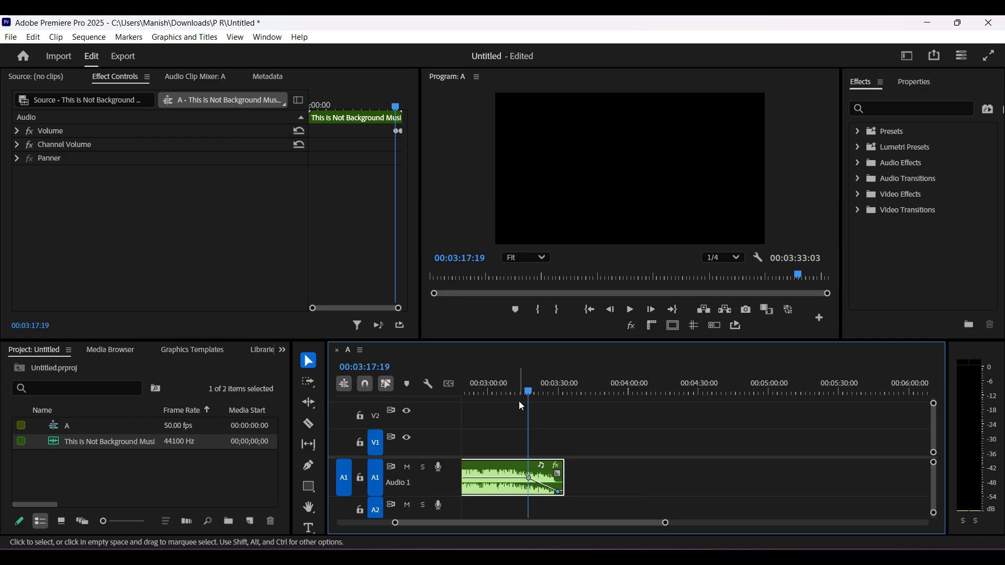
Play the sequence from 00:03:02:41, skip ahead, and listen through the fade-out to about 00:03:28
left_click_drag(527, 388, 494, 388)
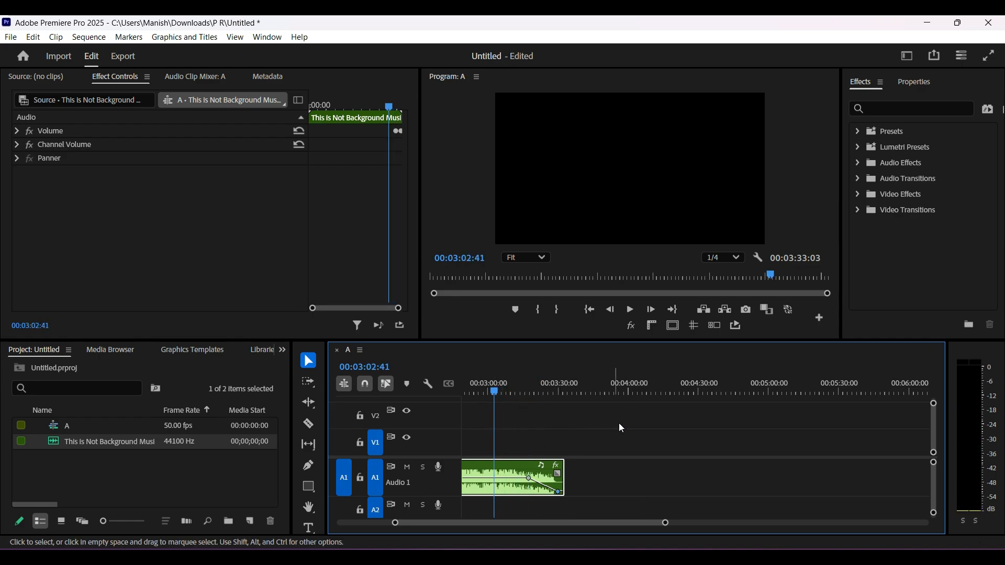
key("space")
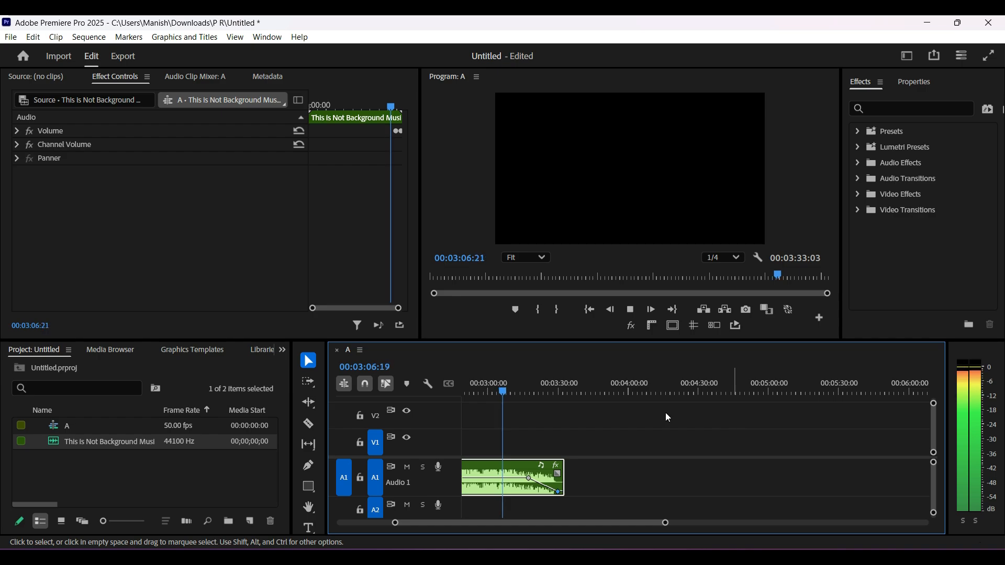
key("space")
left_click_drag(503, 391, 517, 389)
key("space")
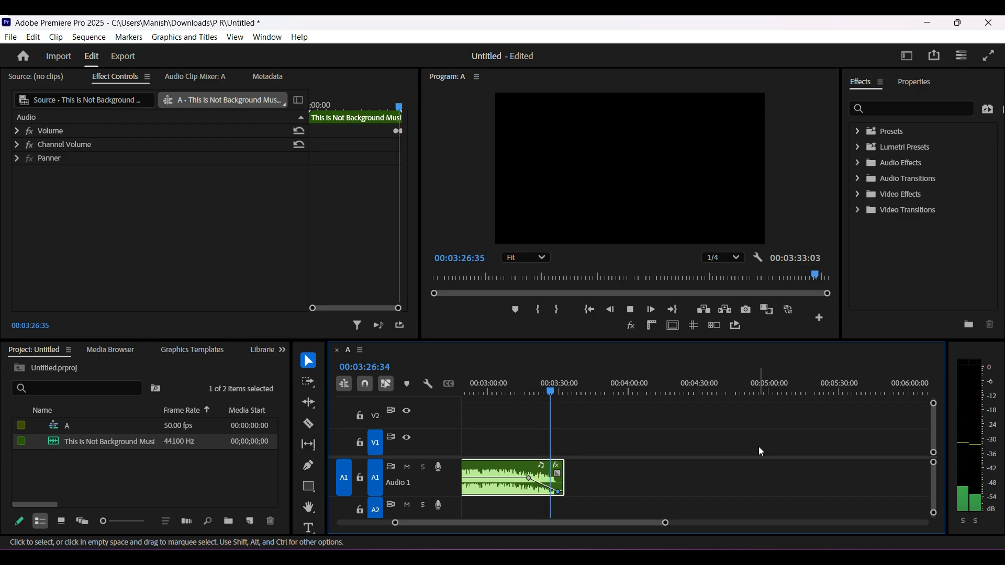
key("space")
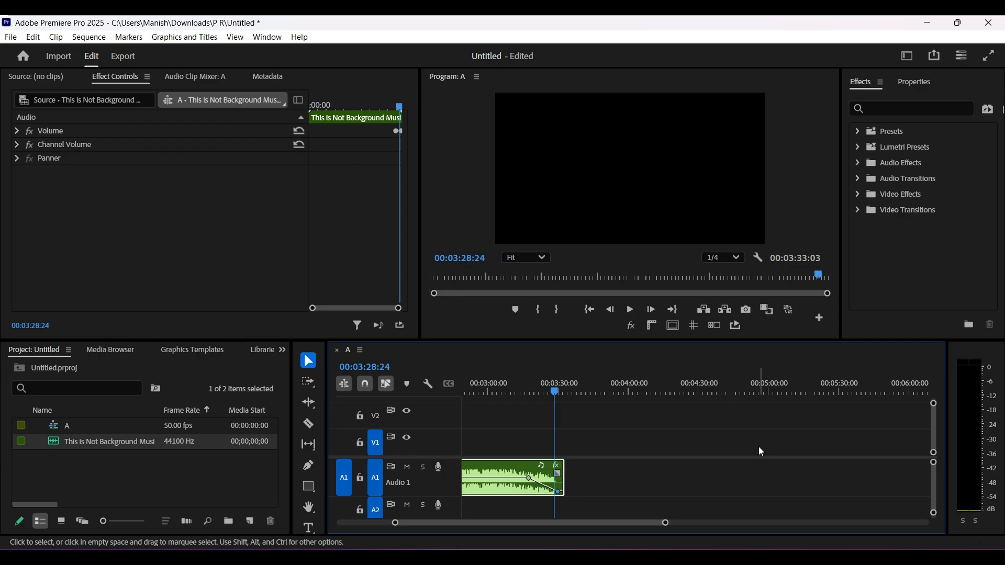